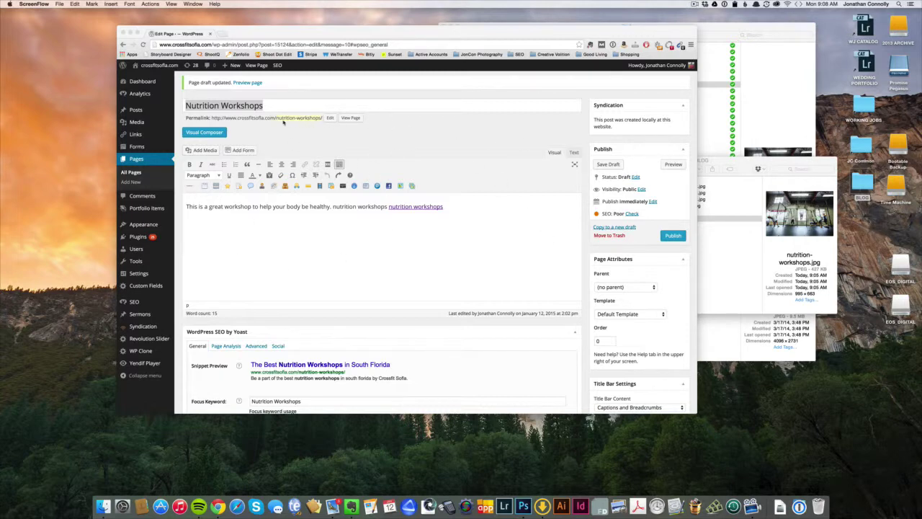
Edit the Nutrition Workshops permalink slug, trying '-sr-the' and then reverting it to nutrition-workshops
click(286, 121)
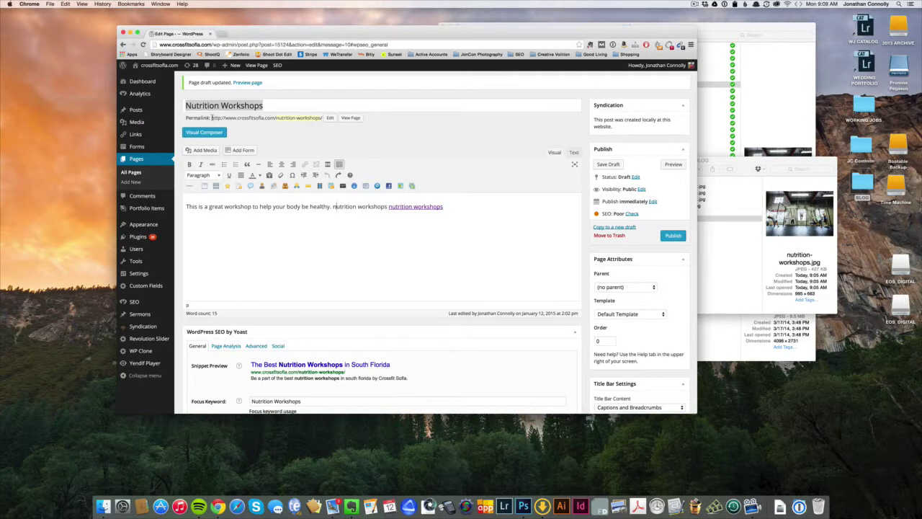
drag(212, 118, 322, 117)
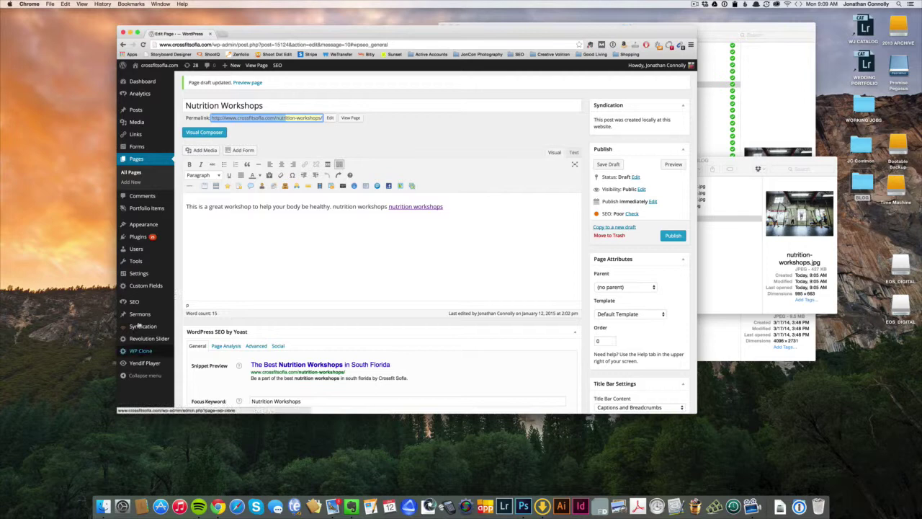
click(281, 118)
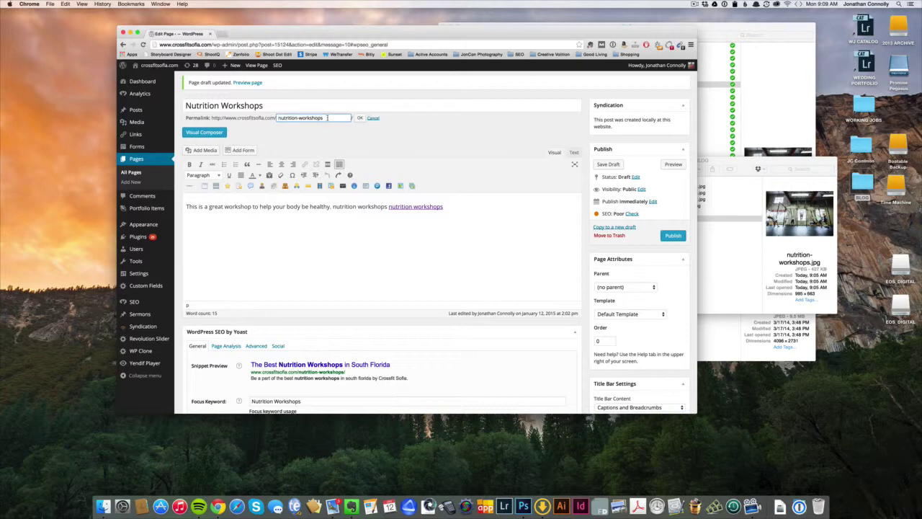
click(279, 118)
drag(284, 117, 328, 117)
text(-)
text(s)
text(r-the)
key(BackSpace)
key(BackSpace)
key(BackSpace)
key(BackSpace)
key(BackSpace)
key(BackSpace)
key(BackSpace)
click(300, 129)
click(306, 121)
drag(339, 115, 230, 118)
click(266, 141)
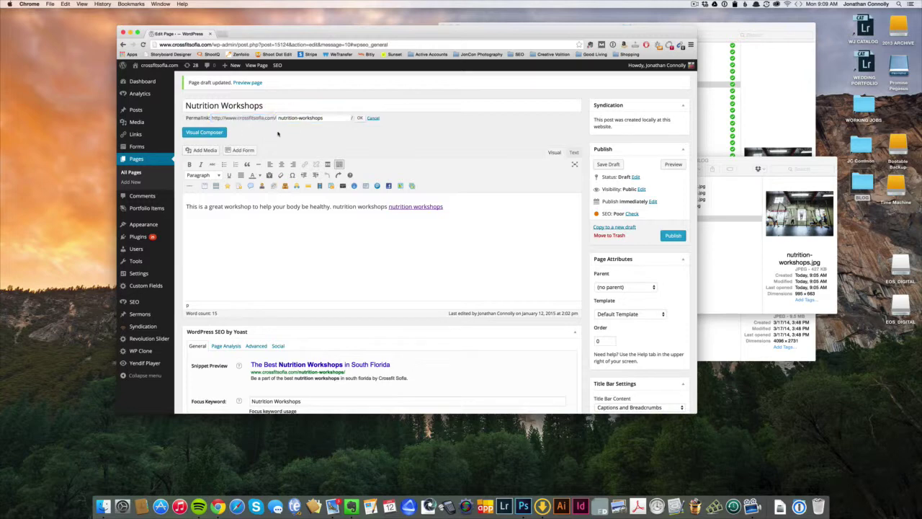
Show Yoast's Page Analysis and review the body length, image, title and meta description warnings
click(631, 214)
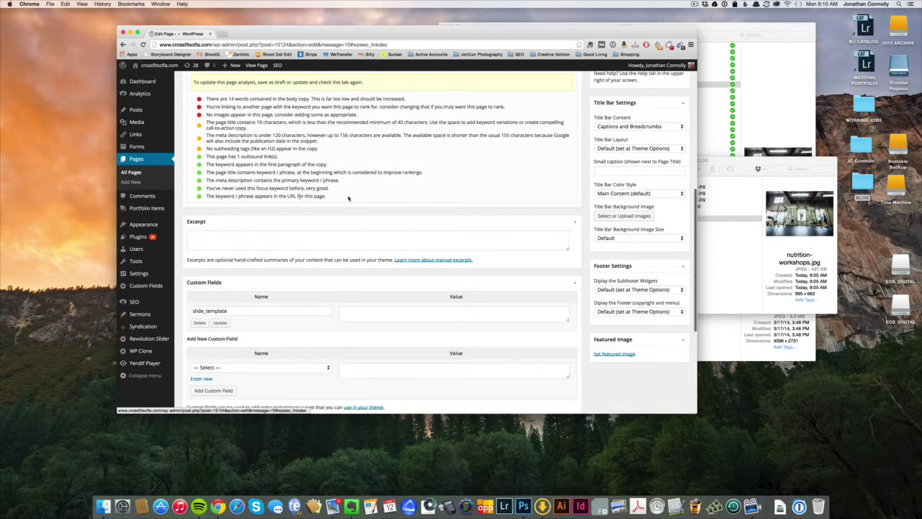
scroll(564, 310, up, 2)
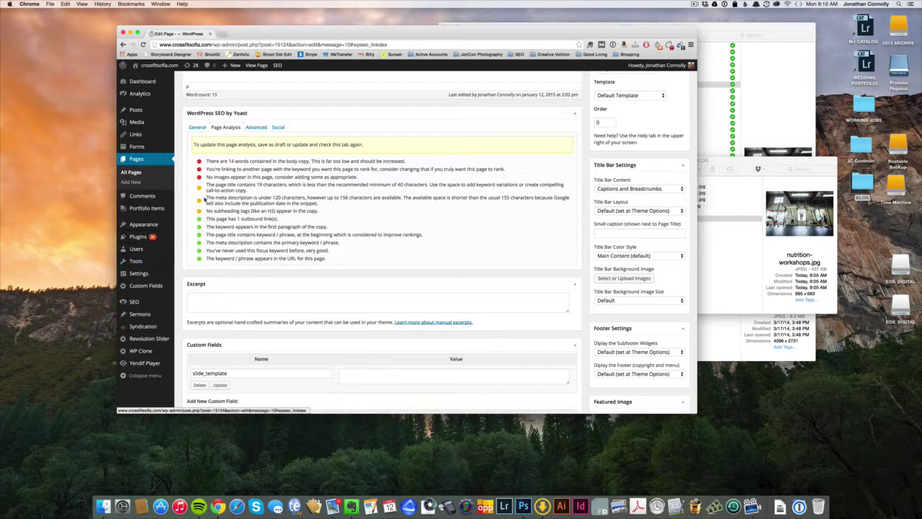
drag(205, 199, 217, 199)
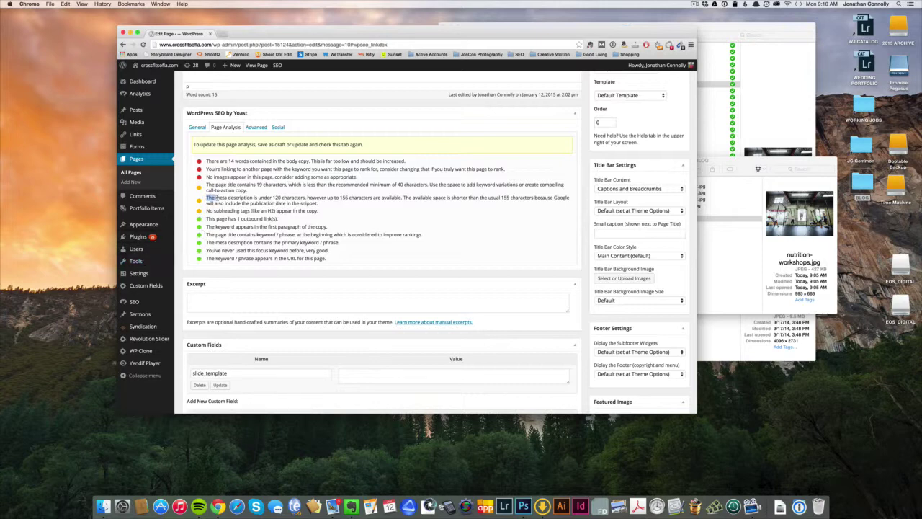
click(254, 197)
drag(207, 184, 360, 211)
click(364, 209)
scroll(574, 232, up, 4)
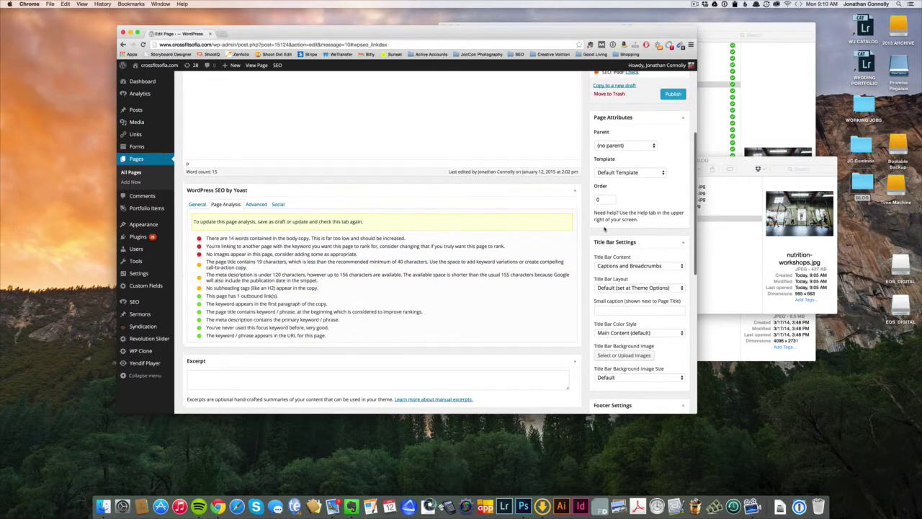
scroll(603, 226, down, 4)
scroll(604, 225, down, 2)
scroll(609, 227, up, 6)
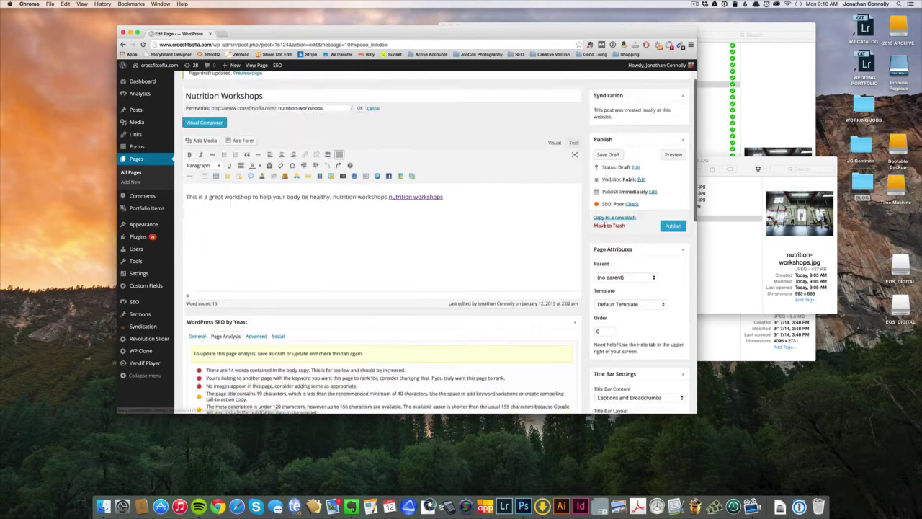
scroll(619, 228, down, 1)
scroll(618, 228, down, 3)
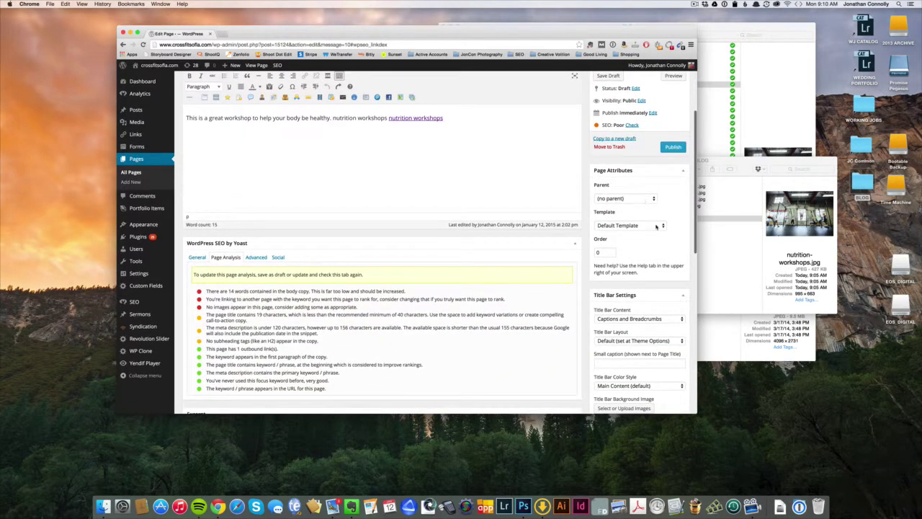
scroll(656, 226, down, 2)
scroll(566, 173, up, 2)
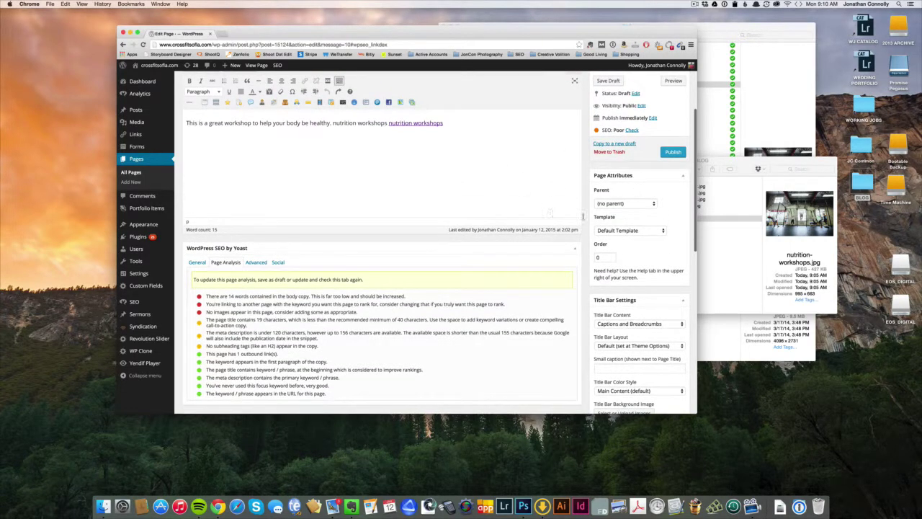
click(637, 206)
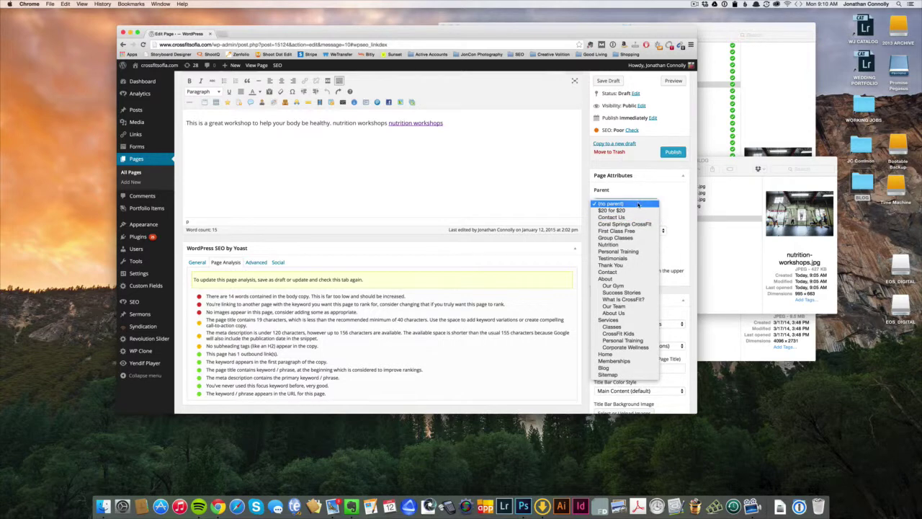
click(633, 282)
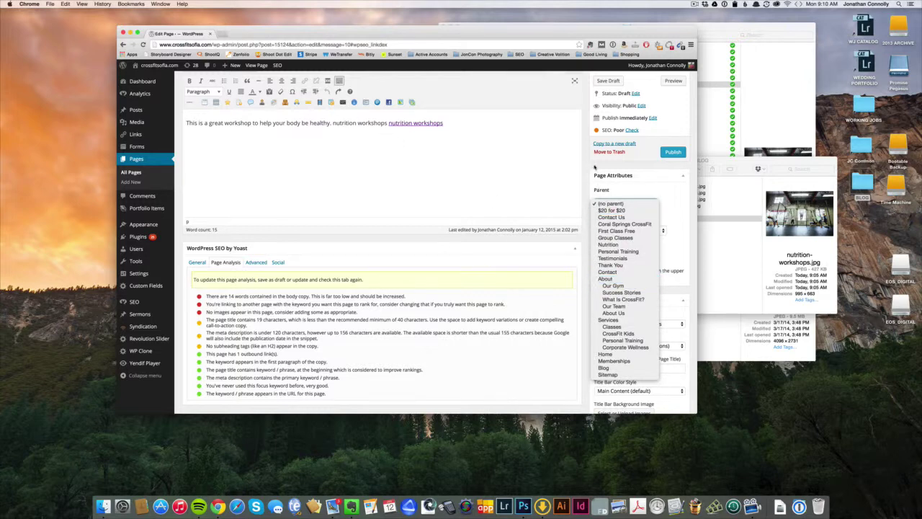
click(609, 173)
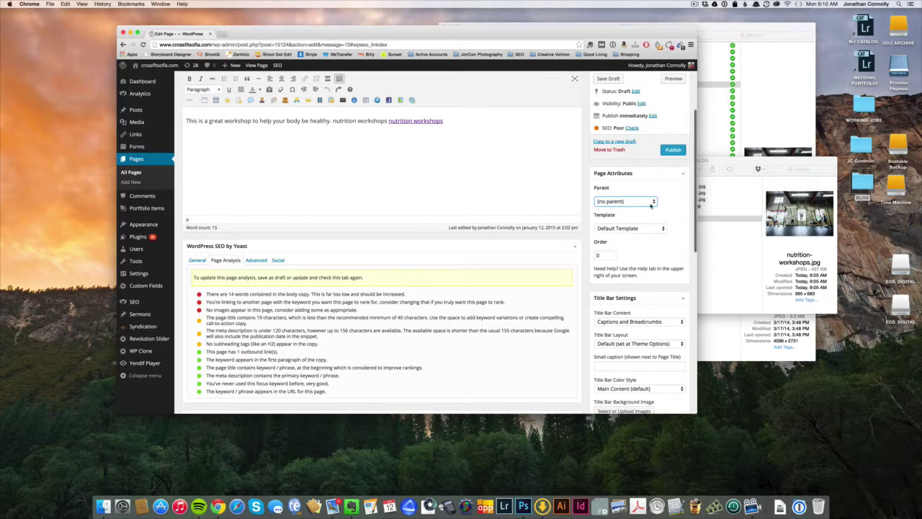
In the Visual editor, highlight 'This is a great workshop to help your body be healthy.'
scroll(433, 188, up, 4)
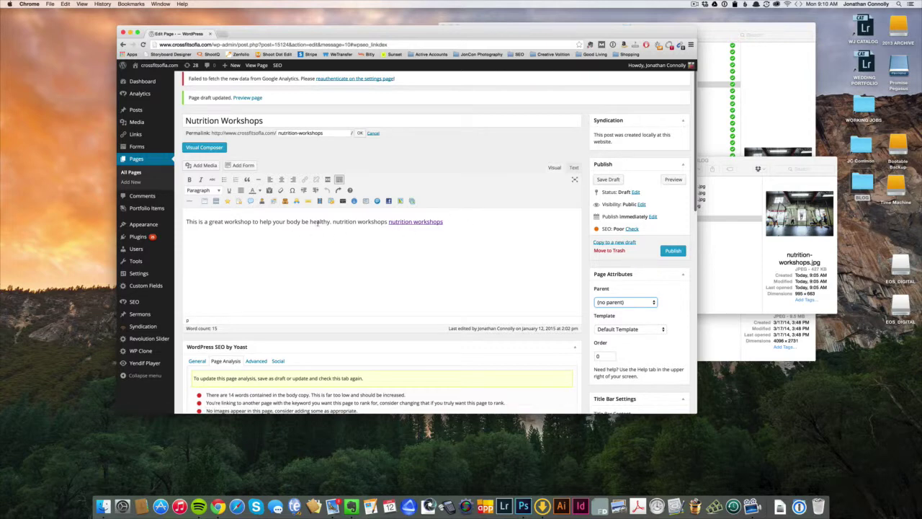
mouse_move(331, 222)
mouse_down()
mouse_move(275, 222)
mouse_move(288, 222)
mouse_up()
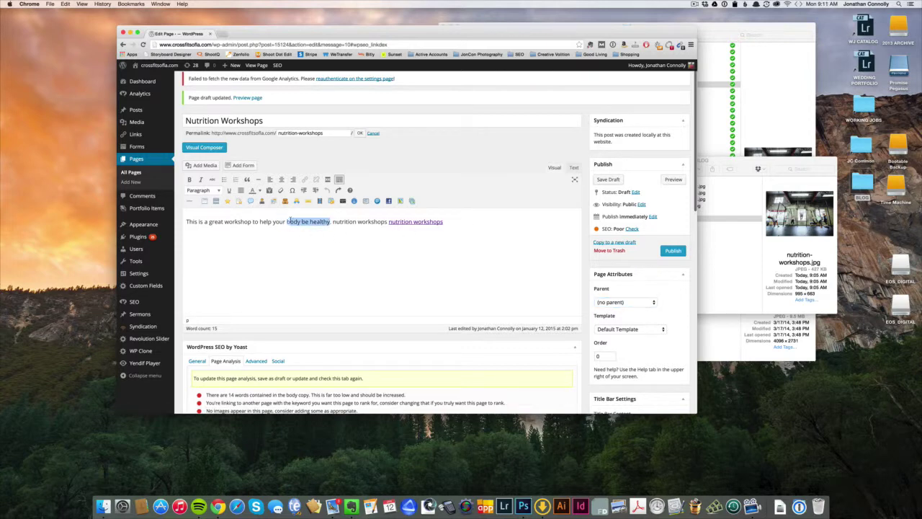
click(288, 222)
drag(287, 222, 331, 222)
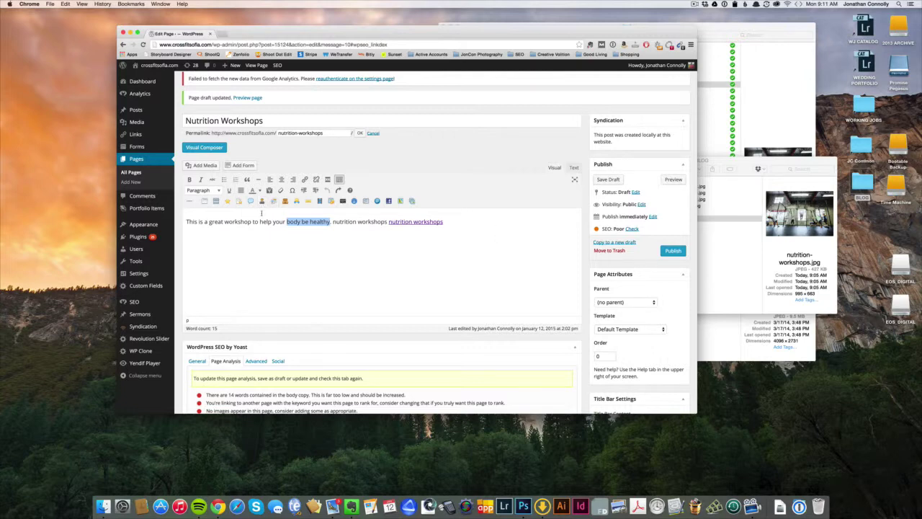
drag(186, 222, 237, 222)
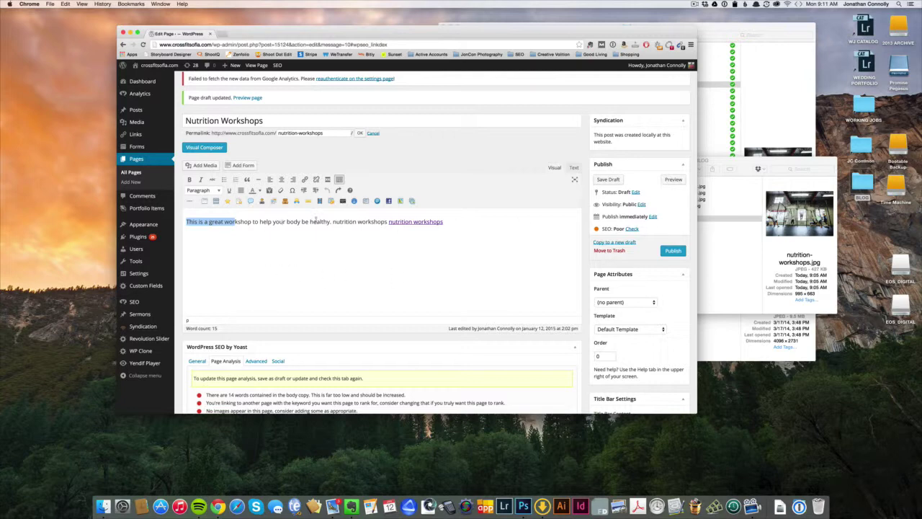
drag(335, 222, 212, 216)
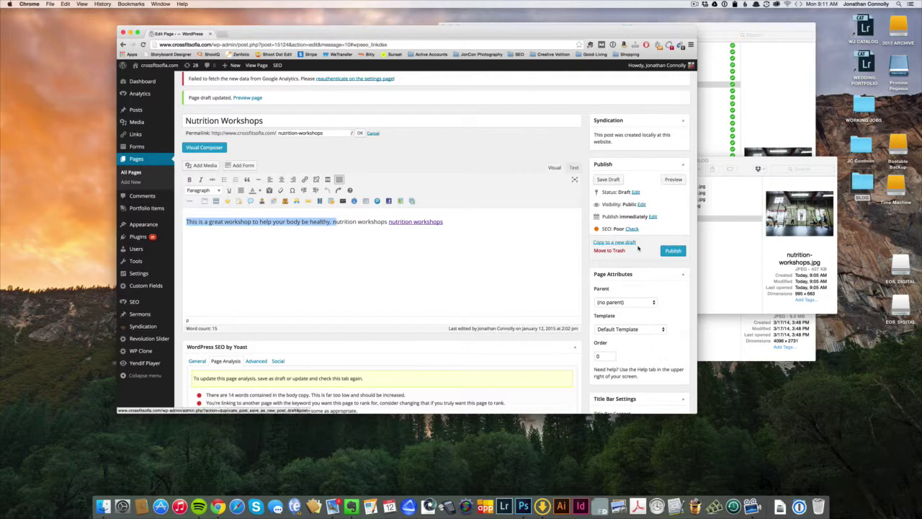
scroll(656, 241, down, 10)
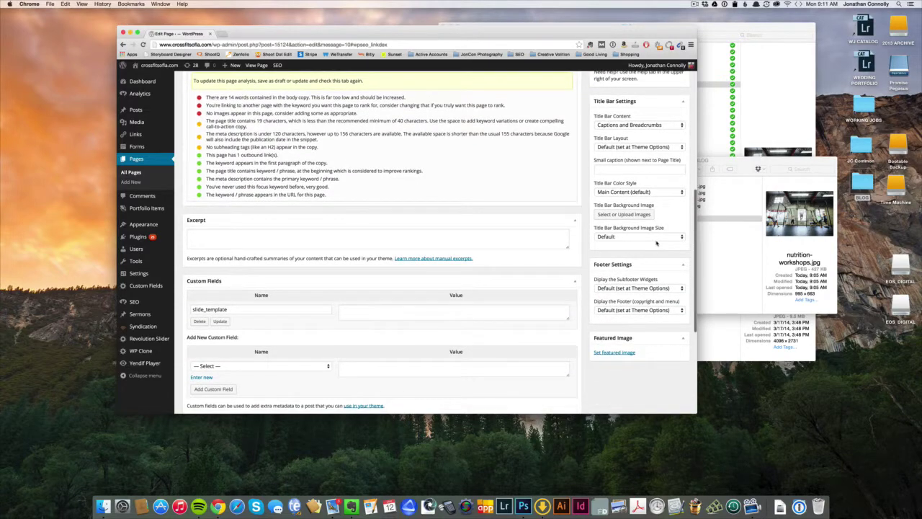
scroll(656, 243, down, 7)
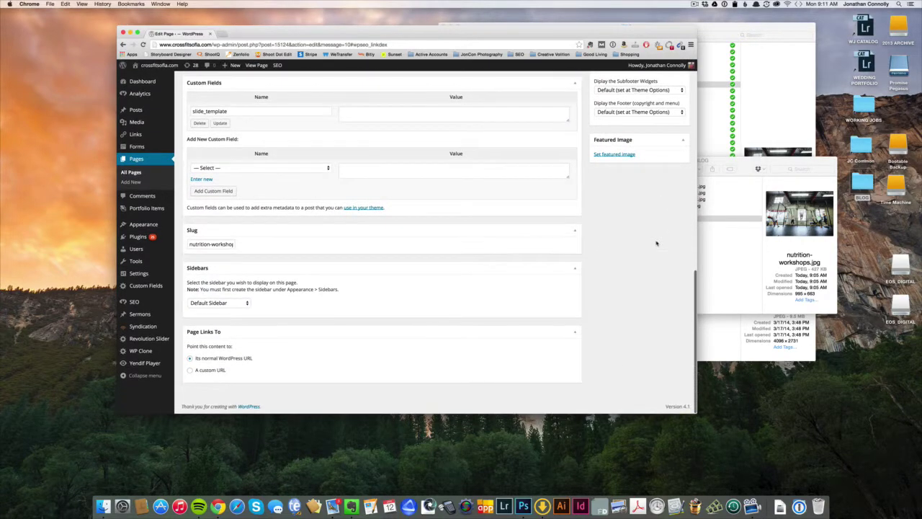
scroll(655, 243, up, 17)
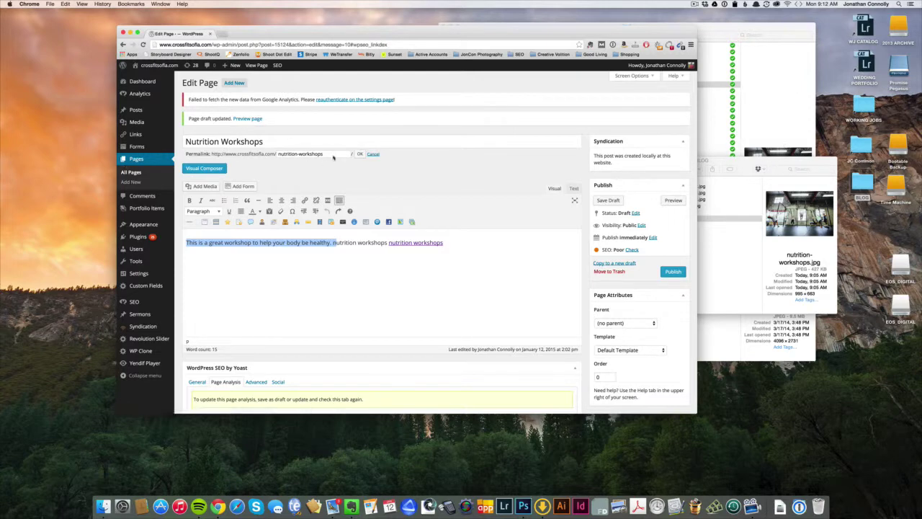
Show the All Pages list, closing the Finder window and nudging Chrome right
click(136, 159)
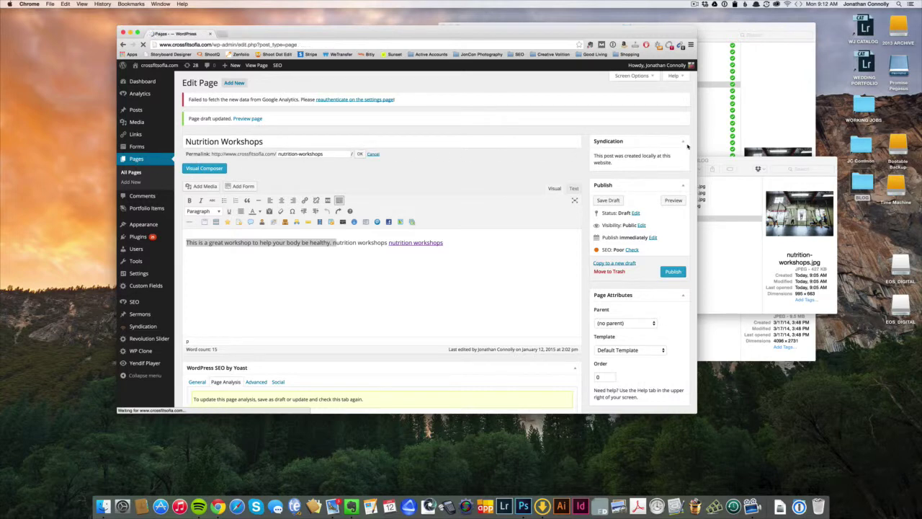
key(super+Tab)
click(565, 162)
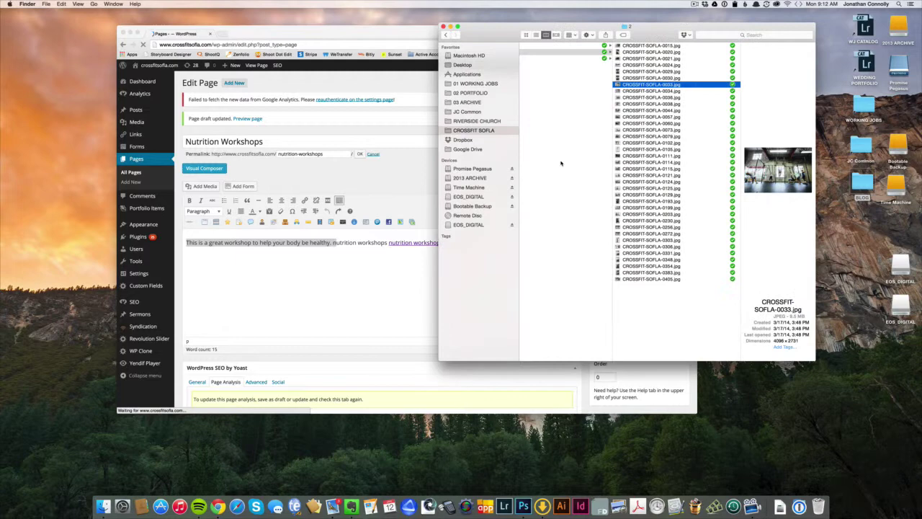
drag(413, 33, 436, 34)
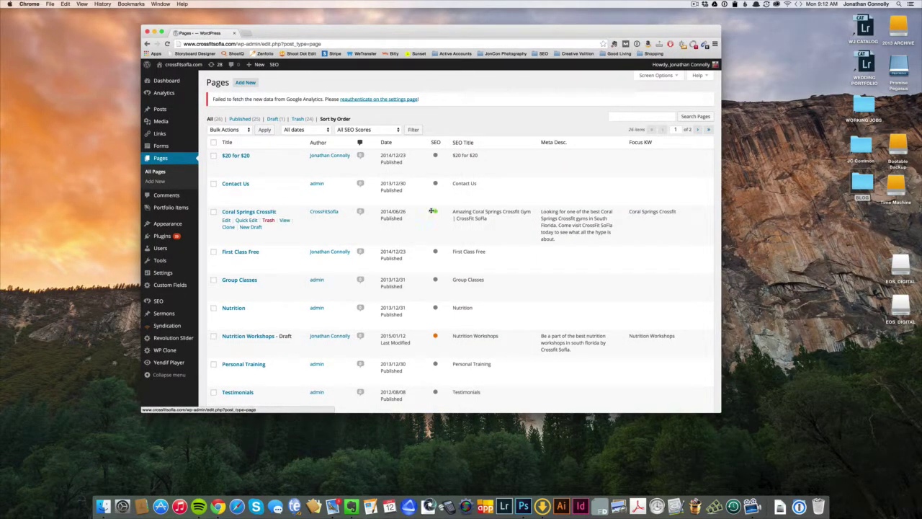
Open the Coral Springs CrossFit page in the editor and return to its top building photo
click(256, 215)
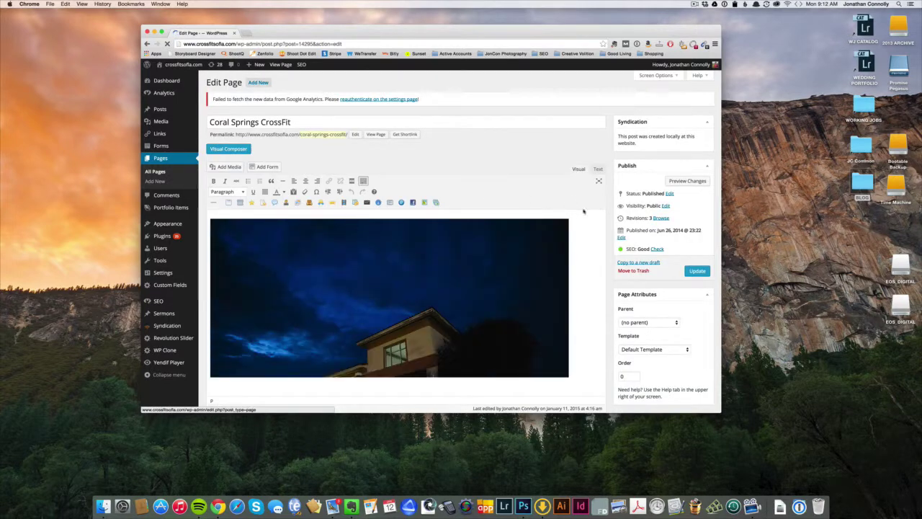
scroll(623, 213, down, 2)
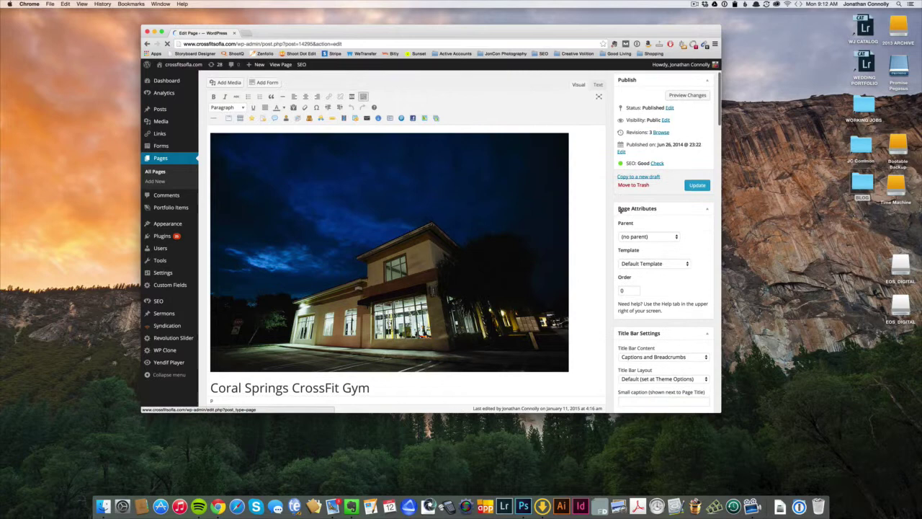
scroll(393, 186, up, 2)
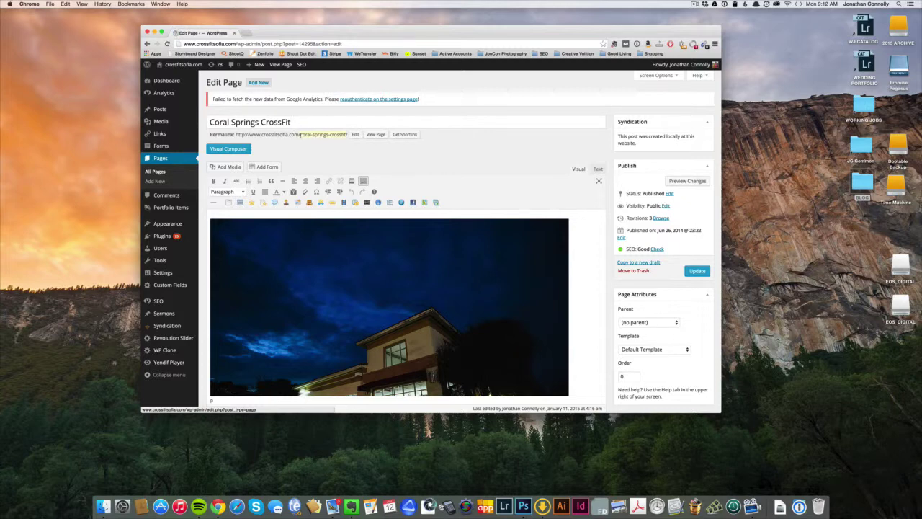
drag(235, 134, 349, 135)
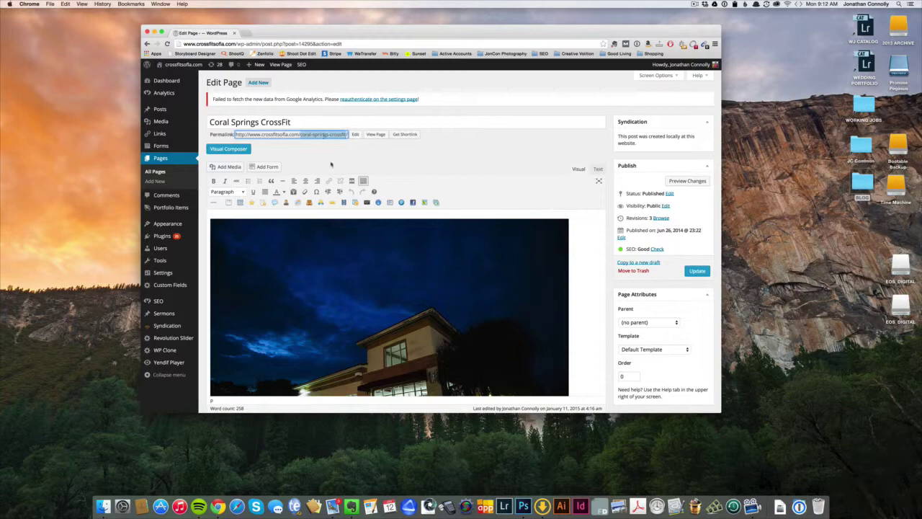
scroll(331, 164, down, 5)
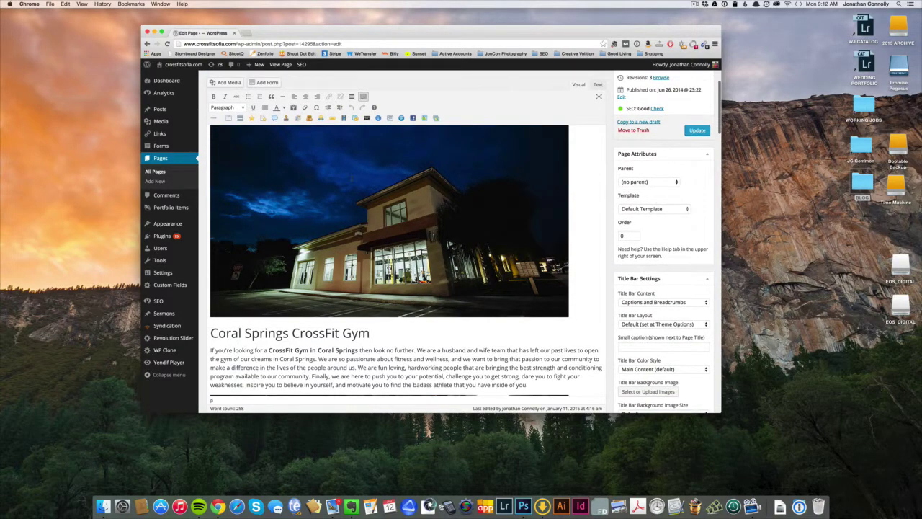
scroll(389, 260, down, 10)
scroll(389, 260, up, 5)
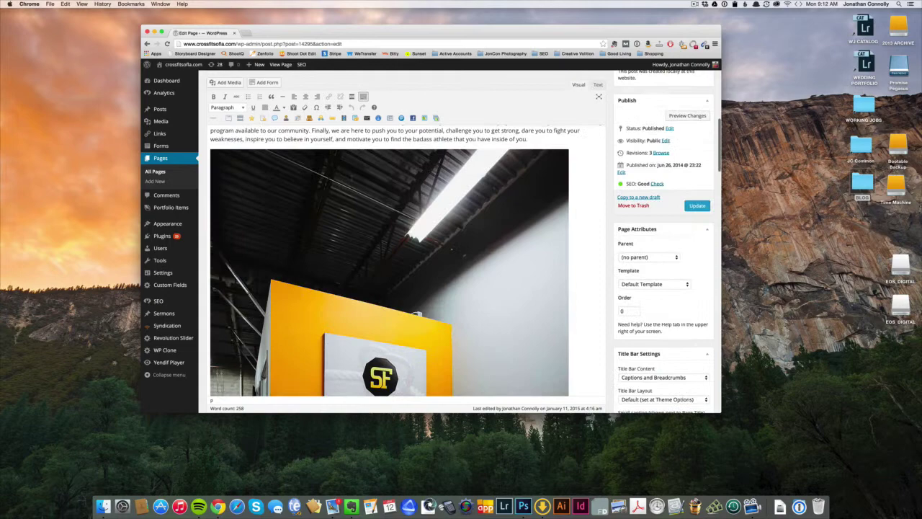
scroll(305, 203, up, 10)
Save the night building photo to the desktop as coral-springs-crossfit-gym.jpg, then scroll the editor to the top
click(305, 204)
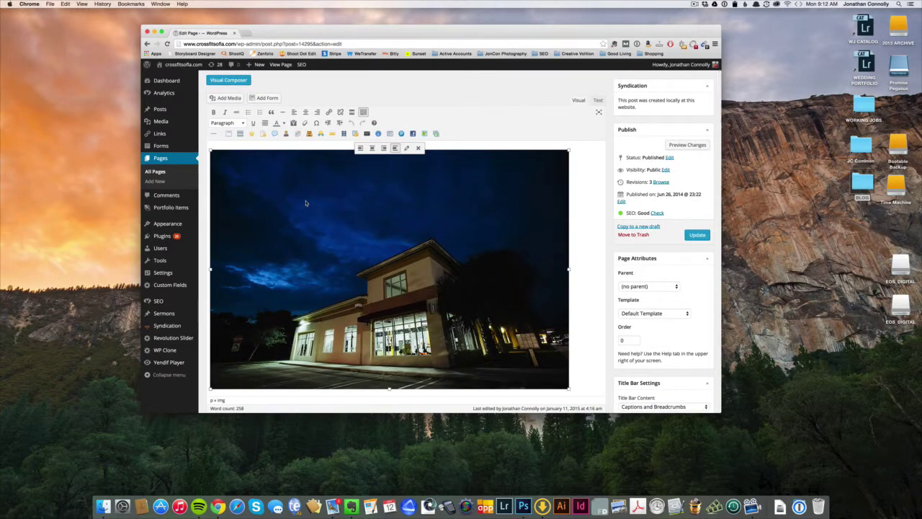
drag(306, 203, 71, 216)
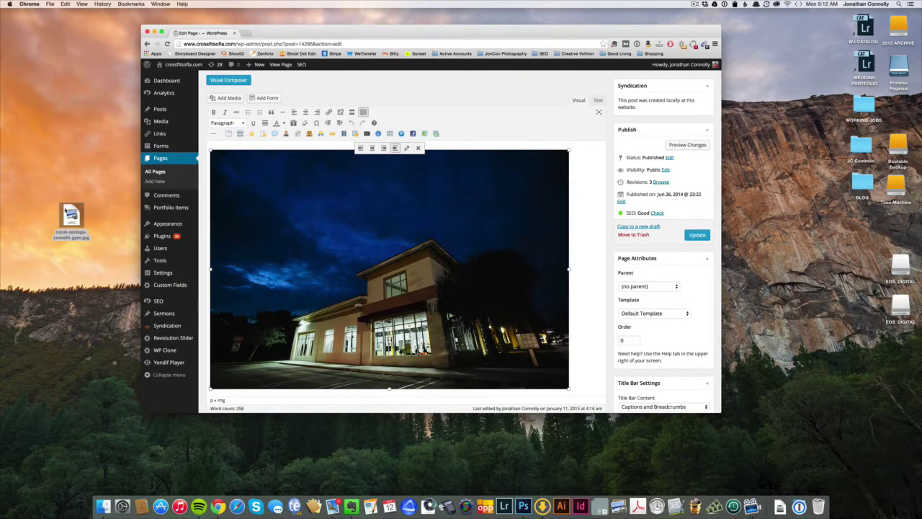
click(70, 238)
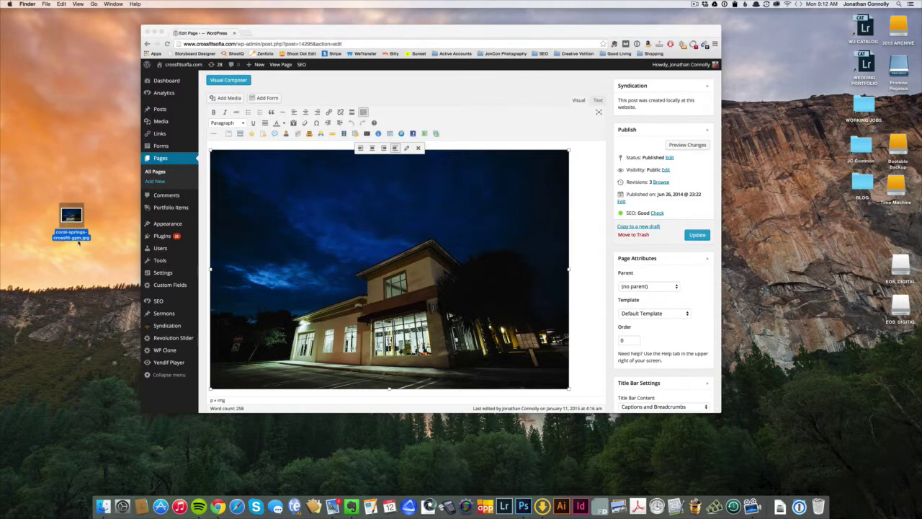
scroll(274, 237, down, 10)
click(299, 233)
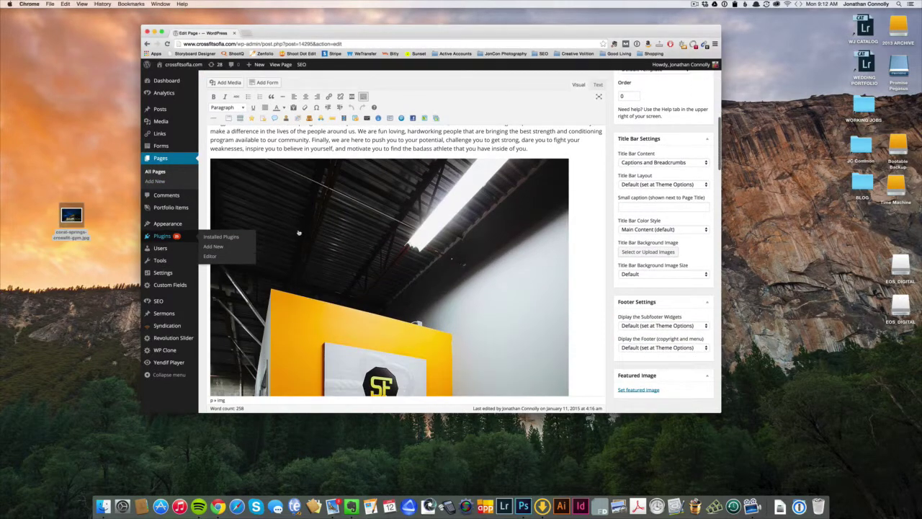
scroll(403, 259, up, 5)
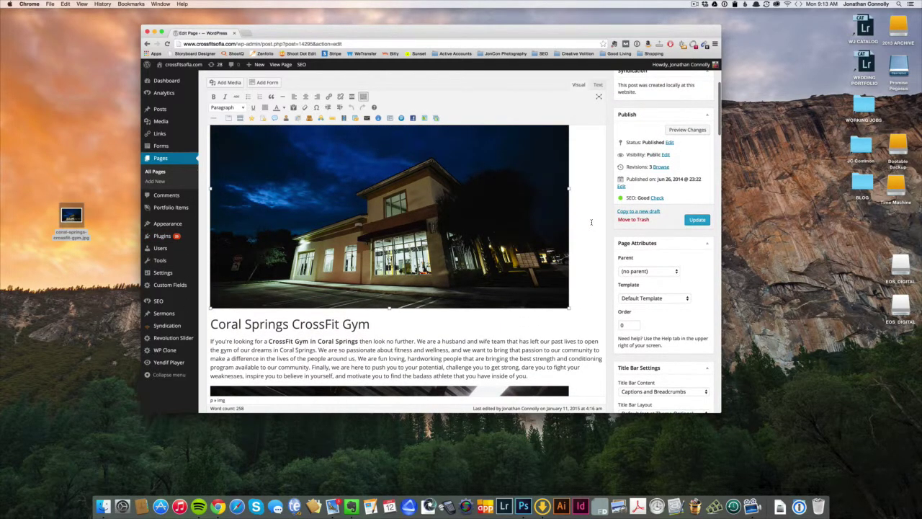
scroll(591, 222, up, 5)
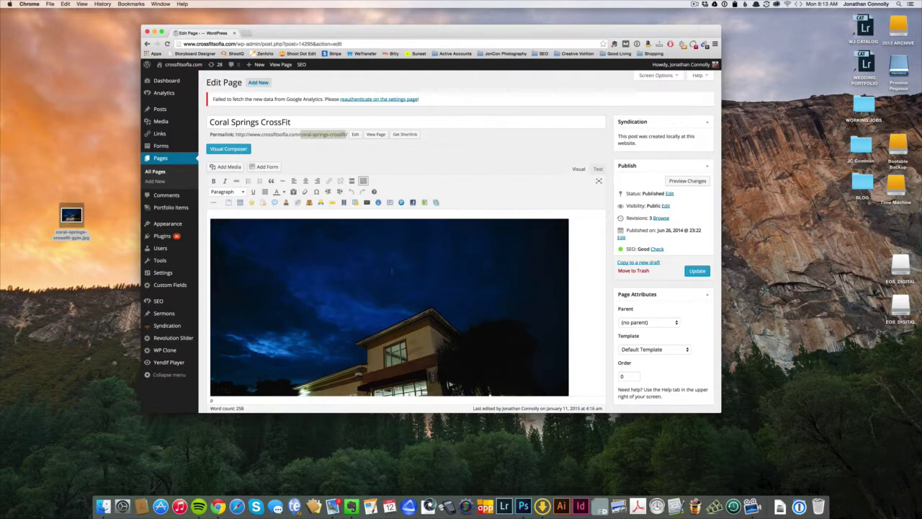
click(467, 271)
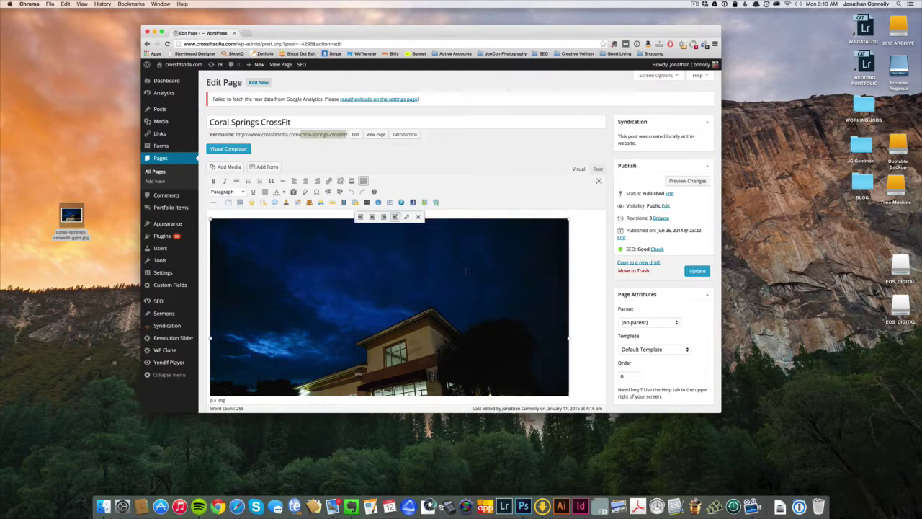
click(406, 217)
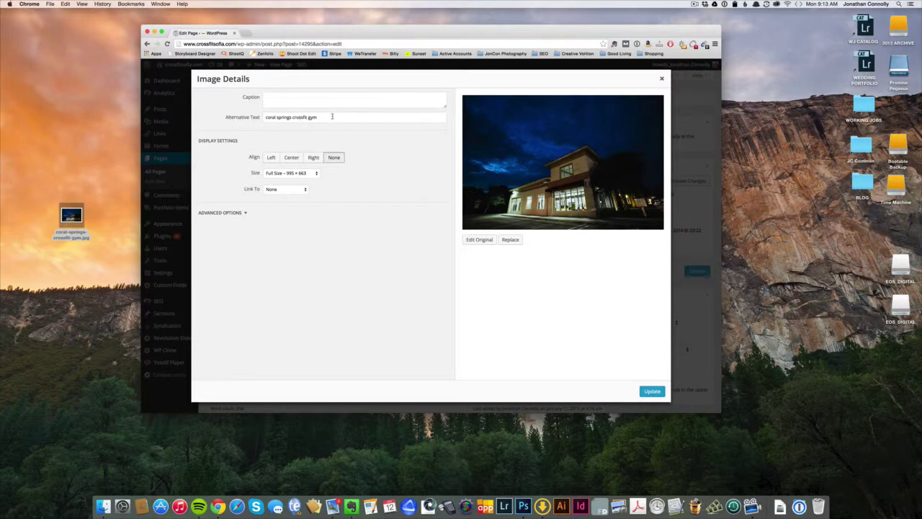
drag(330, 116, 241, 119)
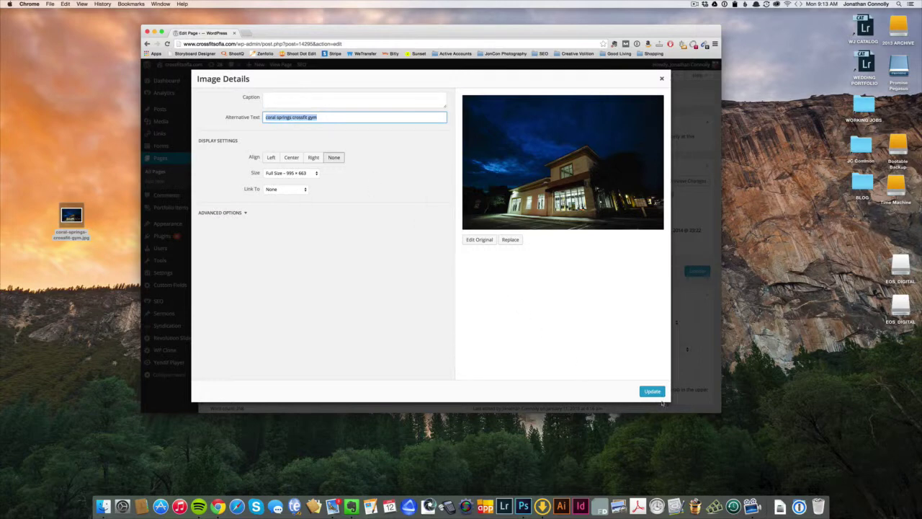
click(661, 78)
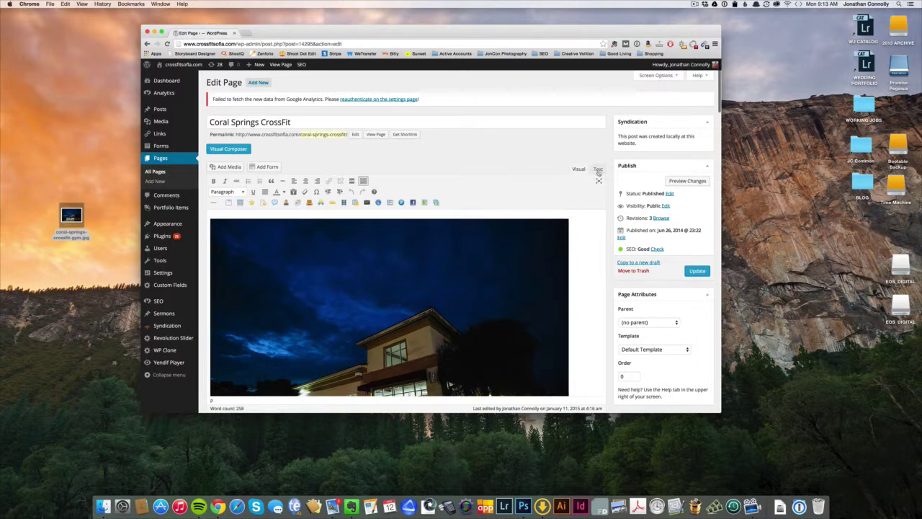
View the page HTML and highlight the first image's alt="coral springs crossfit gym" attribute
click(598, 169)
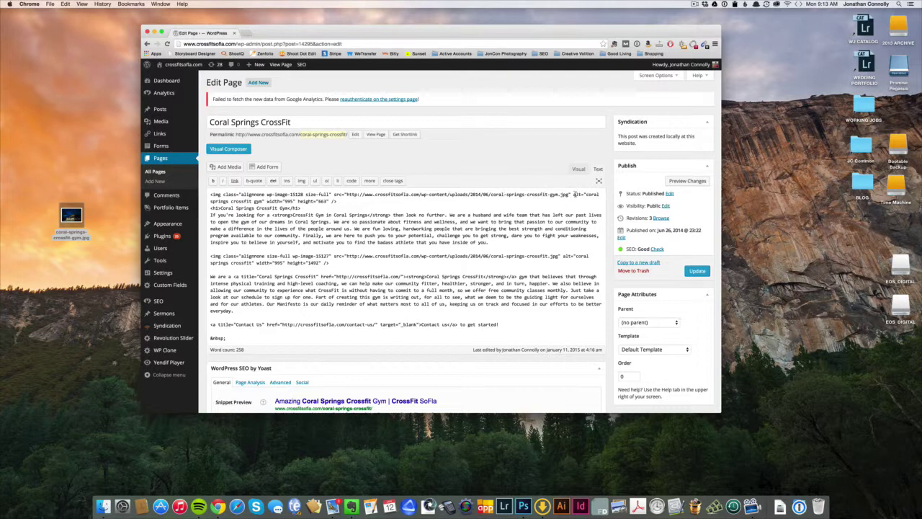
drag(572, 194, 265, 202)
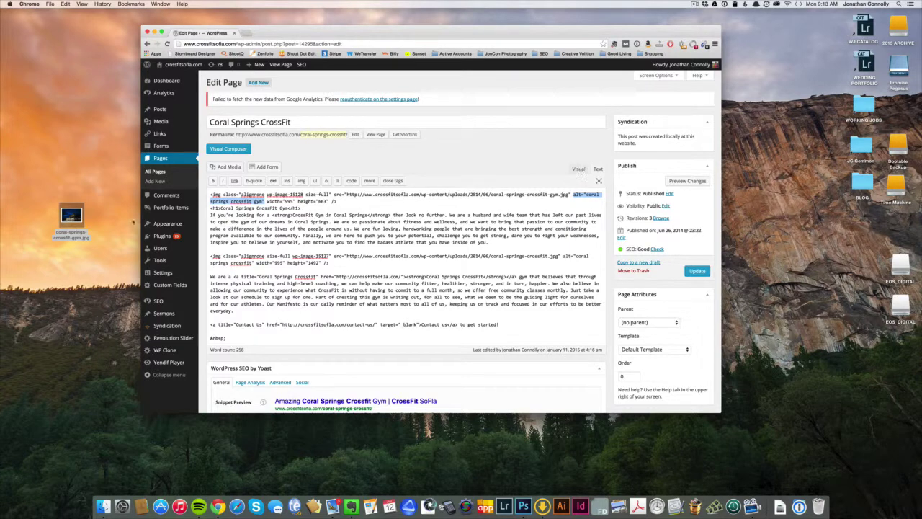
click(58, 234)
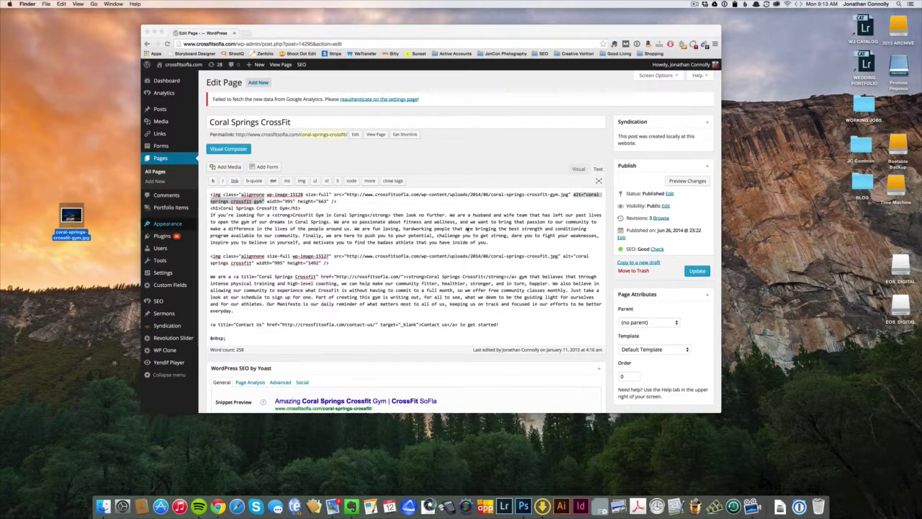
click(575, 174)
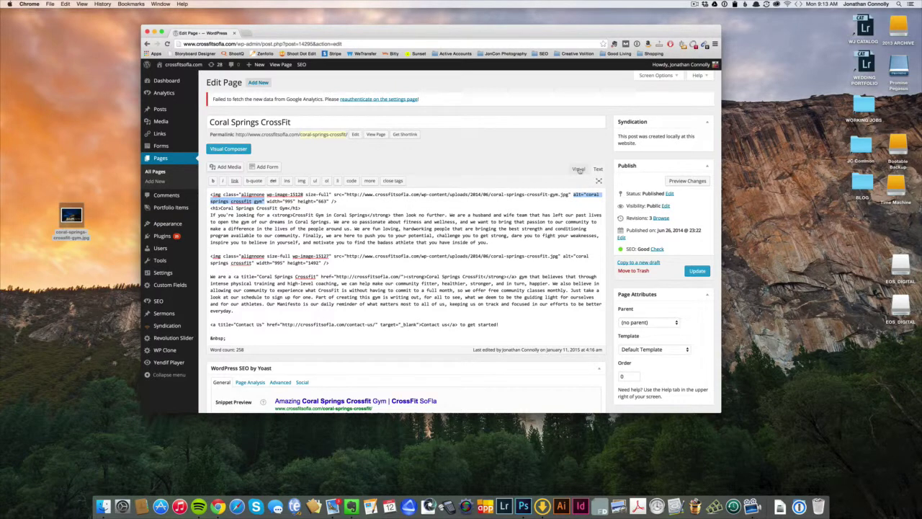
Upload coral-springs-crossfit-gym.jpg via Add Media, keep Link To as media file, and close the dialog
click(578, 169)
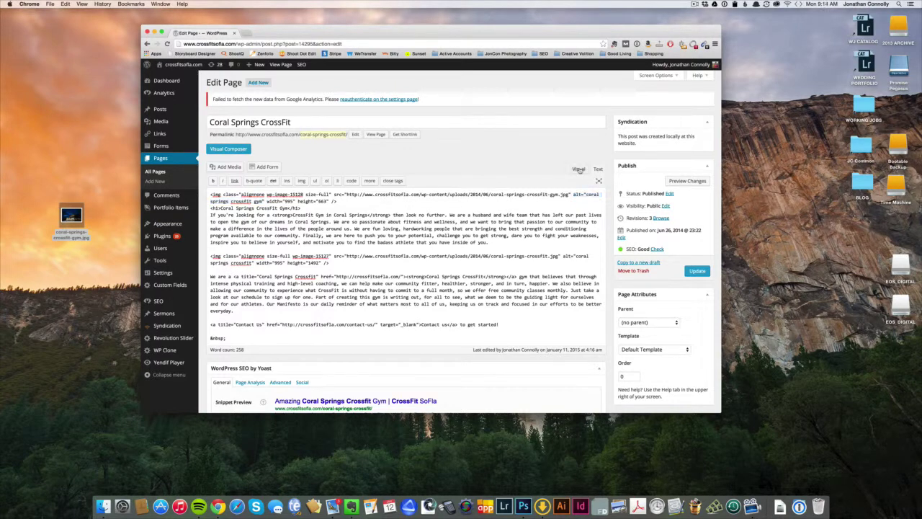
click(229, 166)
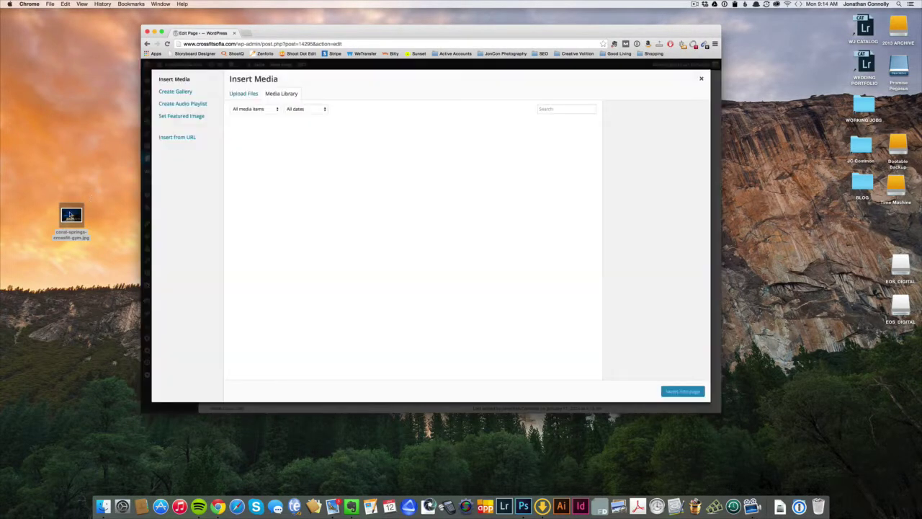
drag(71, 216, 572, 140)
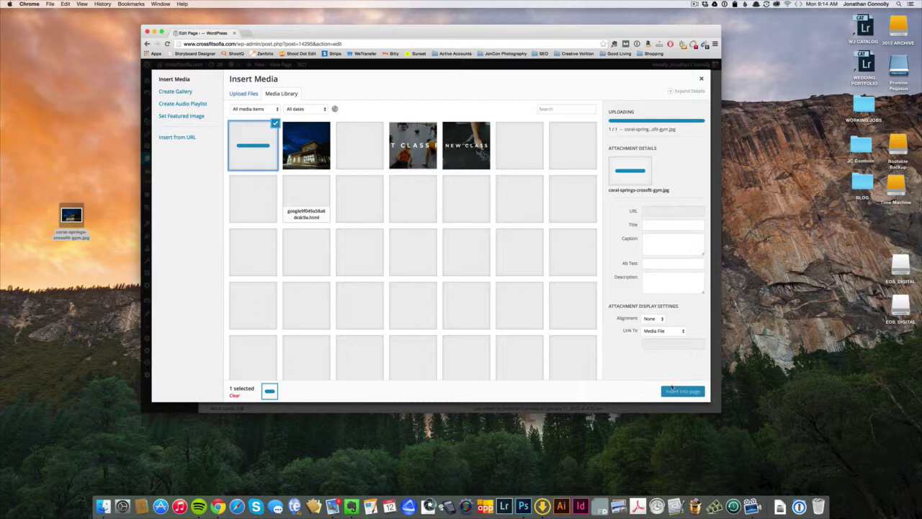
click(670, 330)
click(674, 329)
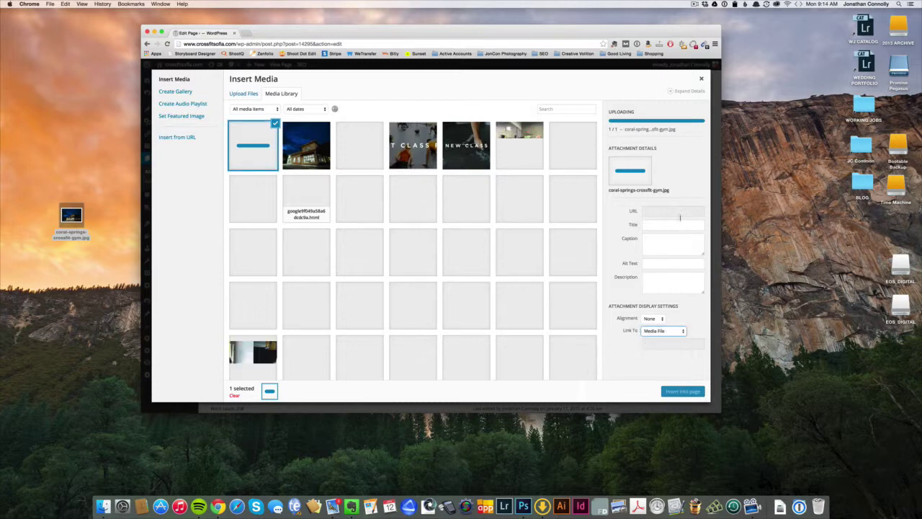
click(703, 80)
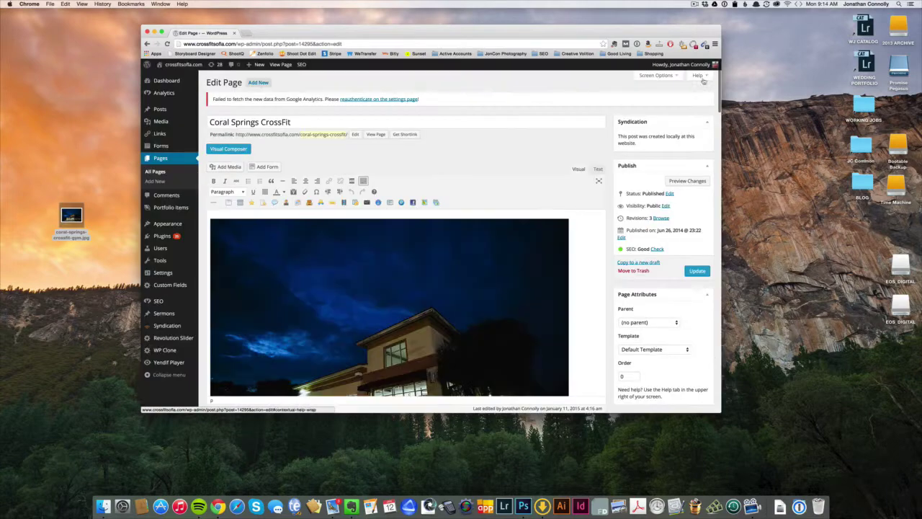
Move the photo below the Coral Springs CrossFit Gym line and delete the blank line above it
scroll(551, 271, down, 3)
scroll(551, 271, up, 3)
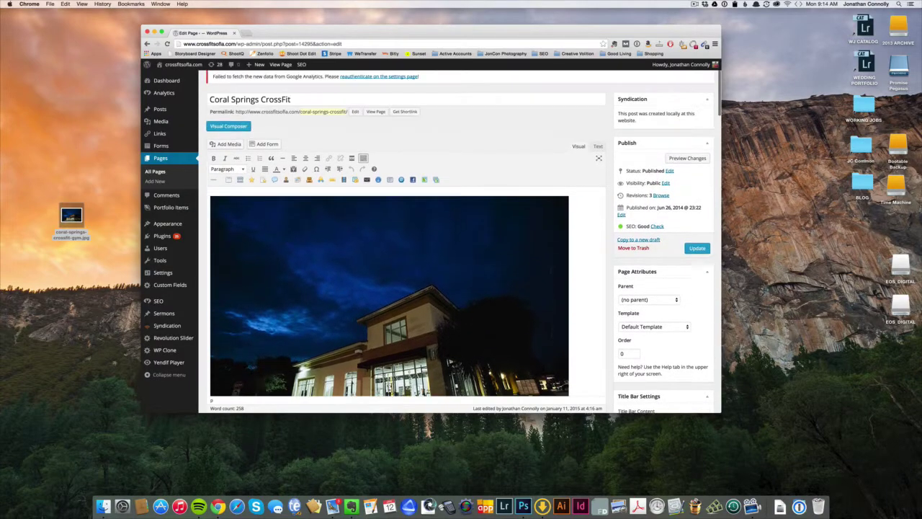
scroll(446, 260, down, 6)
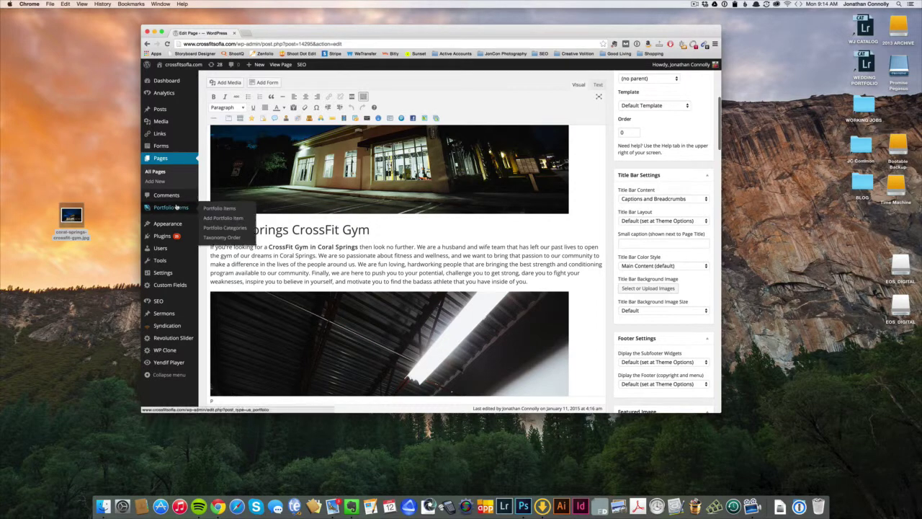
scroll(238, 288, up, 2)
scroll(403, 260, down, 2)
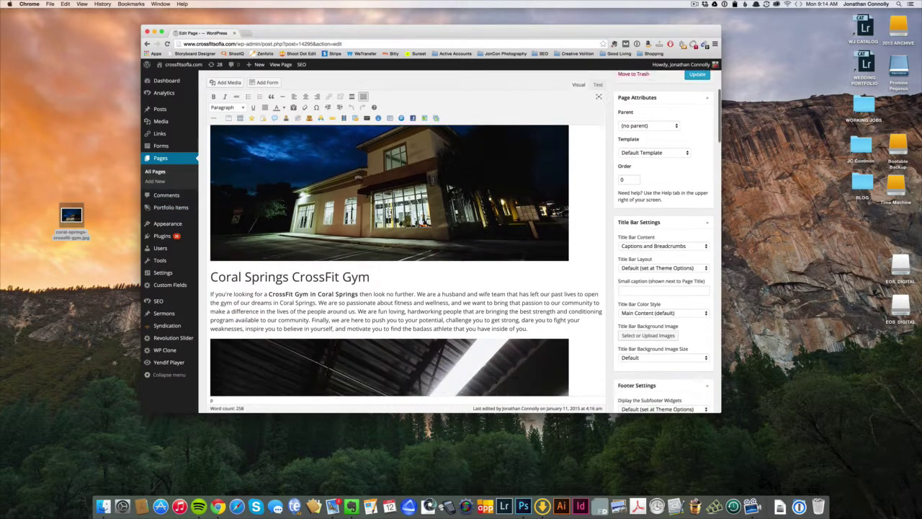
drag(389, 181, 317, 237)
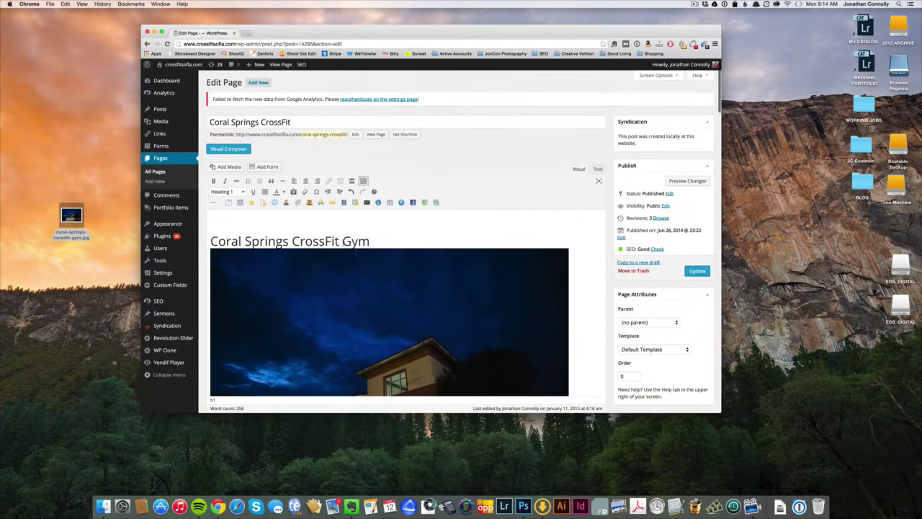
scroll(404, 260, down, 3)
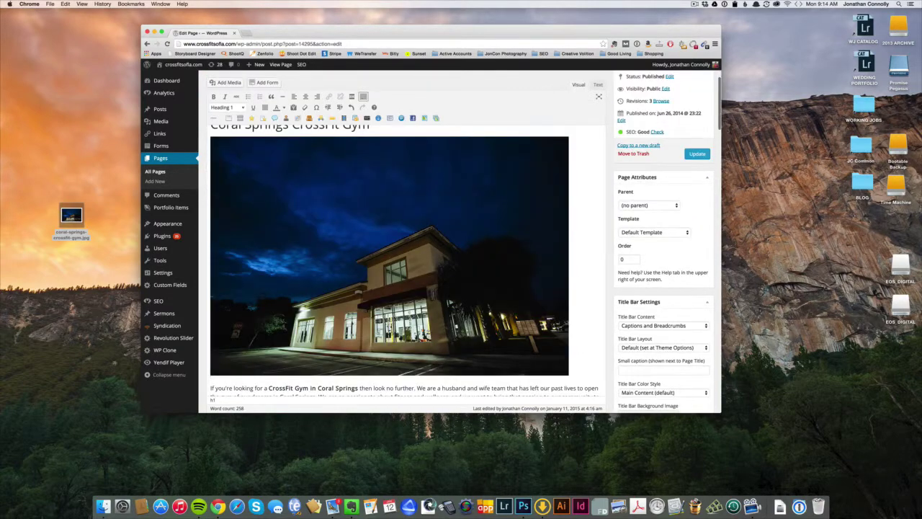
scroll(403, 259, up, 3)
click(211, 182)
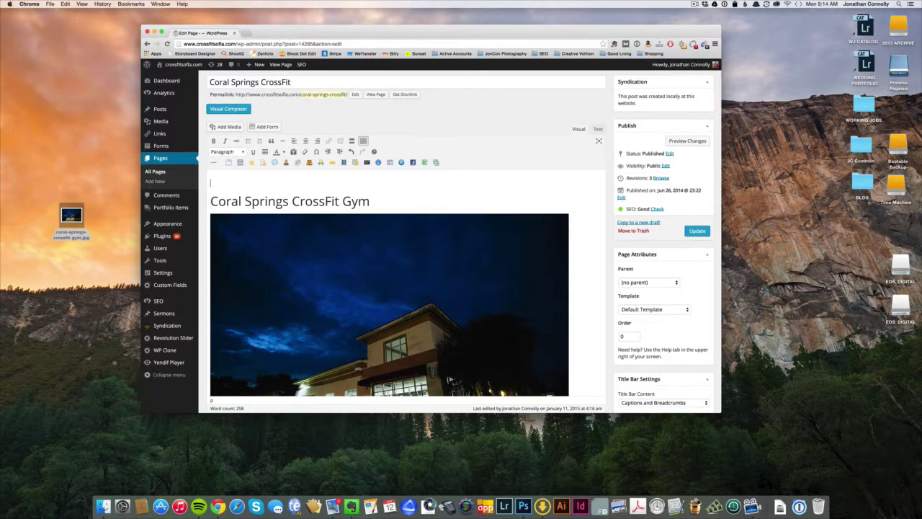
key(Delete)
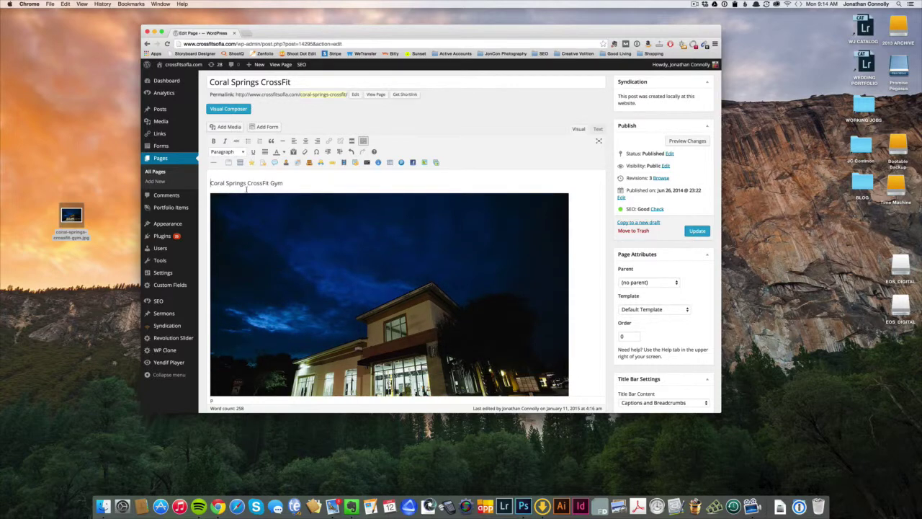
Format the Coral Springs CrossFit Gym line as Heading 1
triple_click(245, 183)
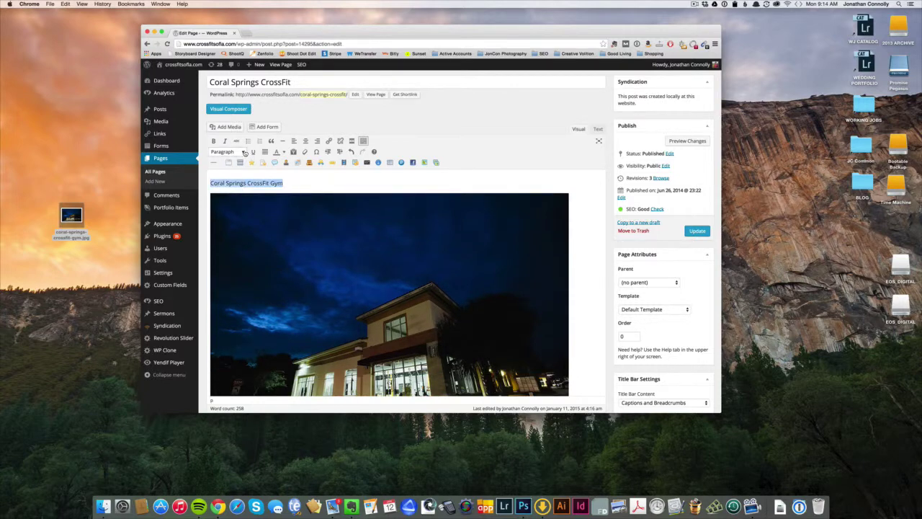
click(245, 152)
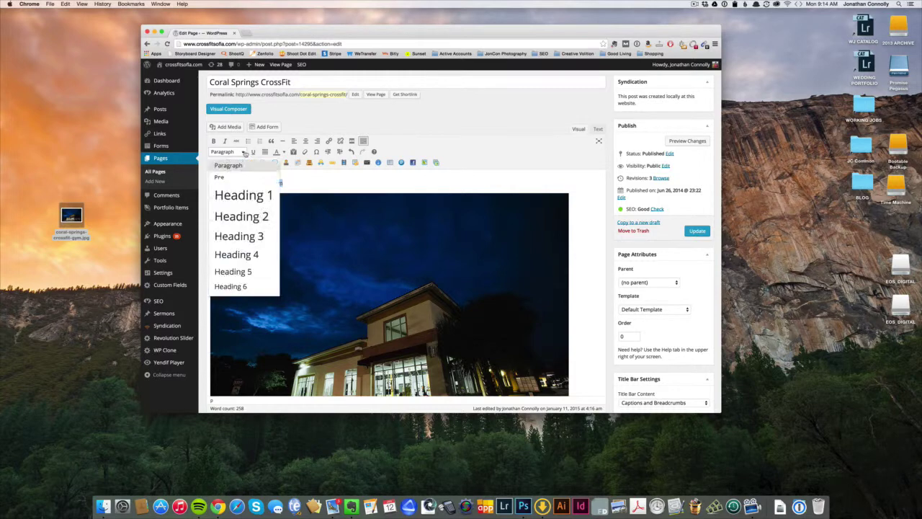
click(243, 195)
click(420, 185)
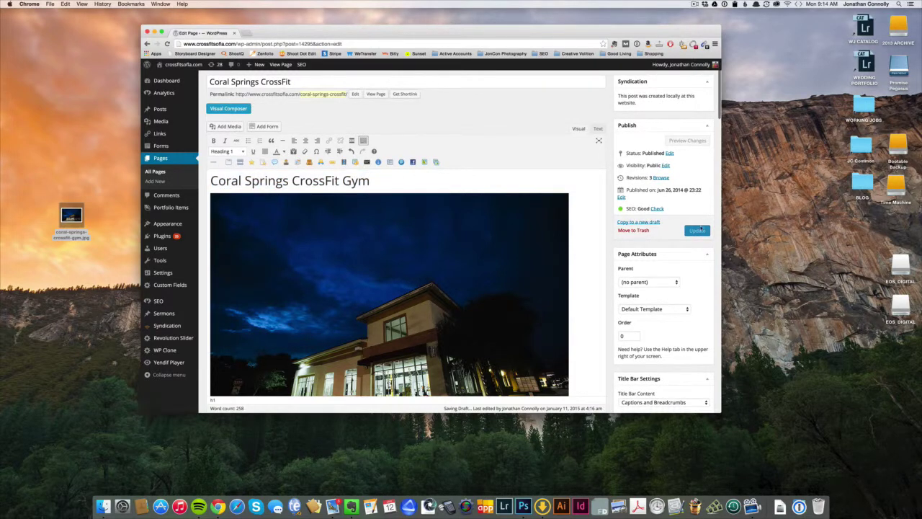
scroll(584, 216, up, 2)
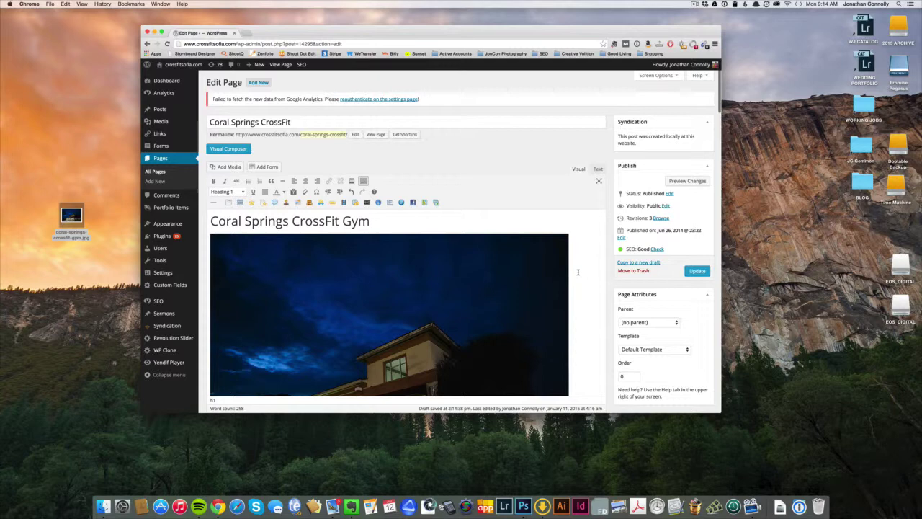
Update the page, then cut the intro paragraph and paste it on a new line below the H1 heading
click(697, 271)
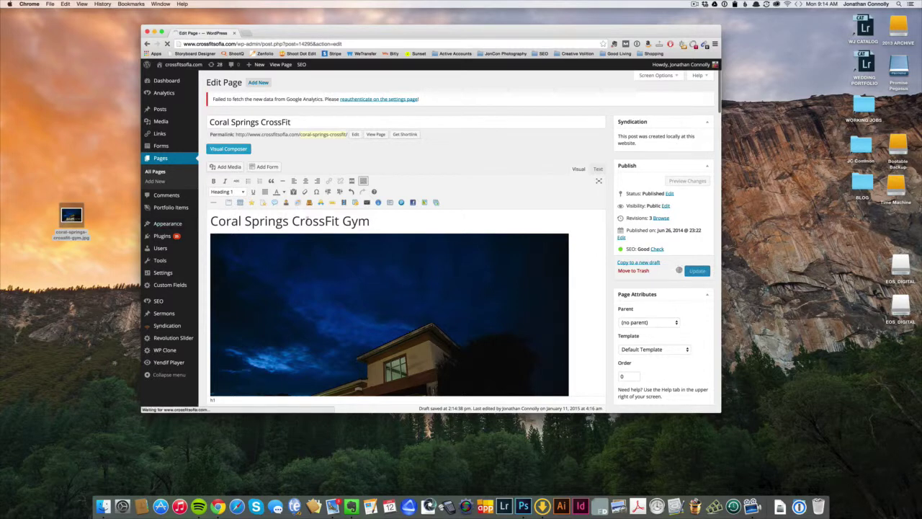
scroll(310, 219, down, 5)
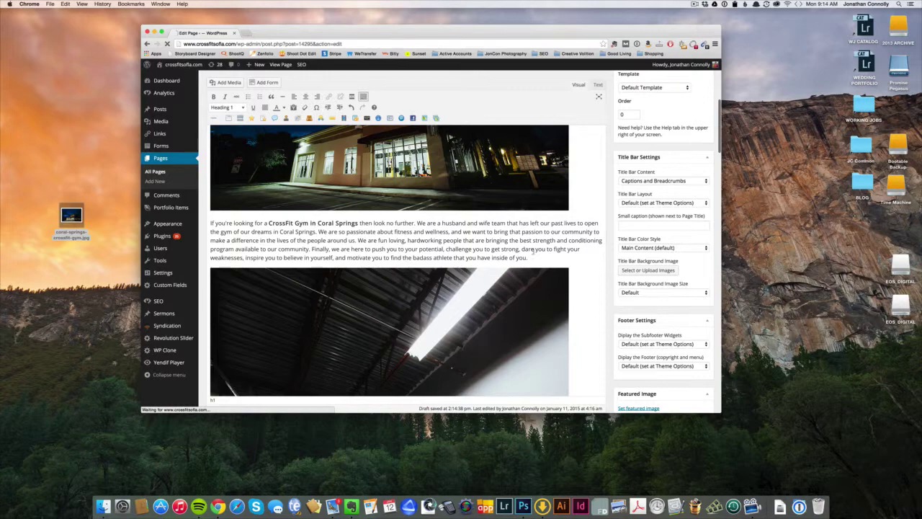
drag(529, 258, 210, 224)
key(super+c)
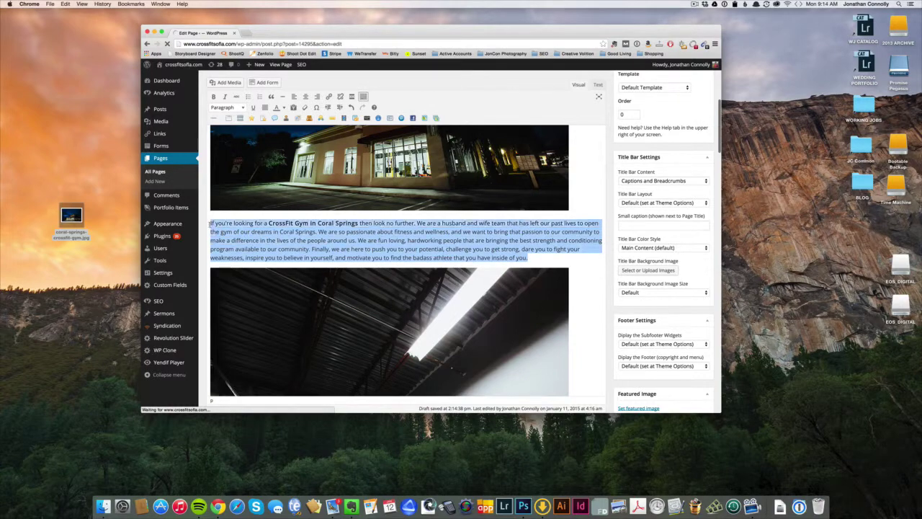
key(BackSpace)
scroll(208, 224, down, 5)
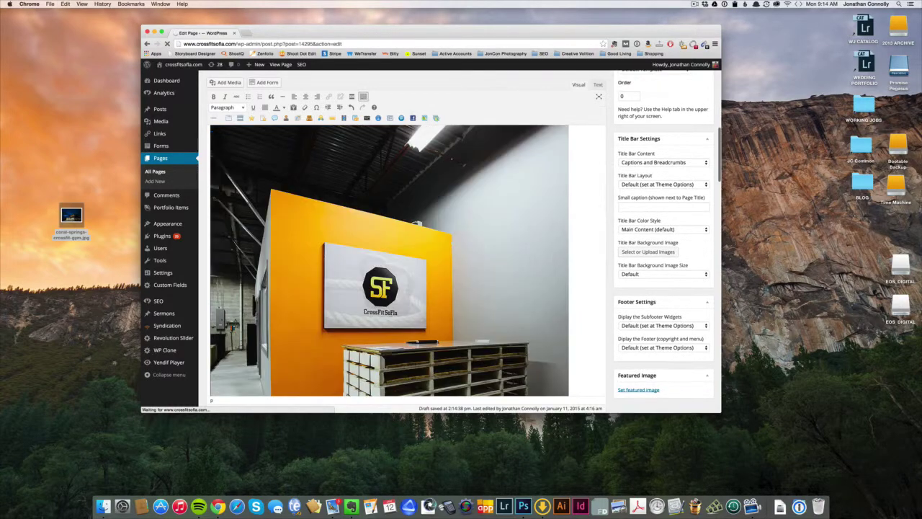
scroll(389, 260, up, 5)
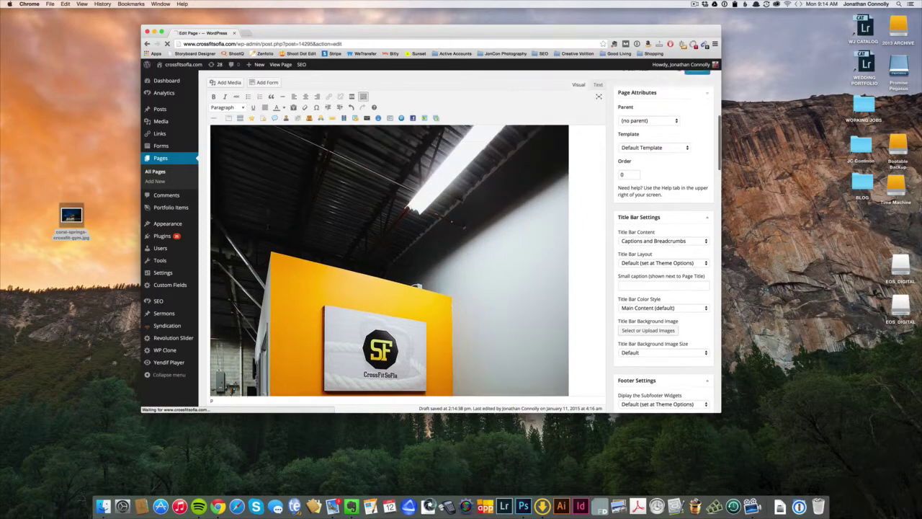
scroll(378, 224, up, 5)
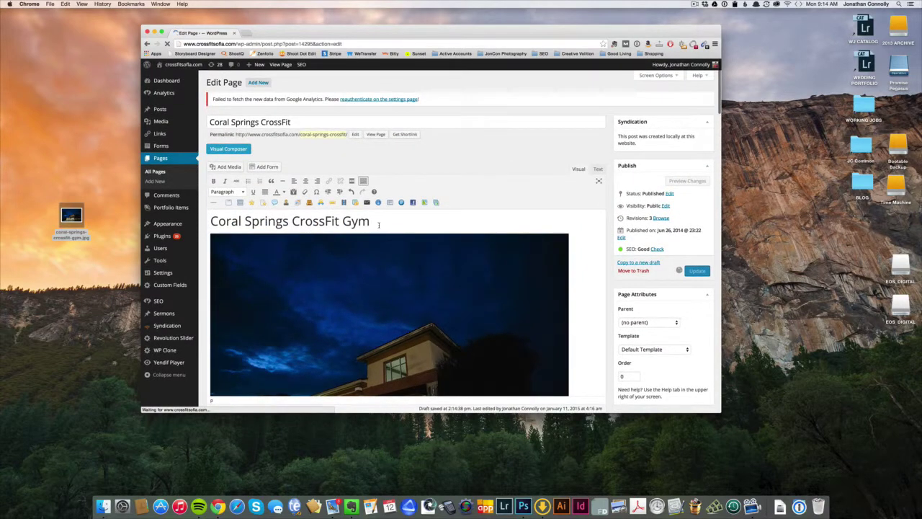
click(379, 224)
key(Return)
key(super+v)
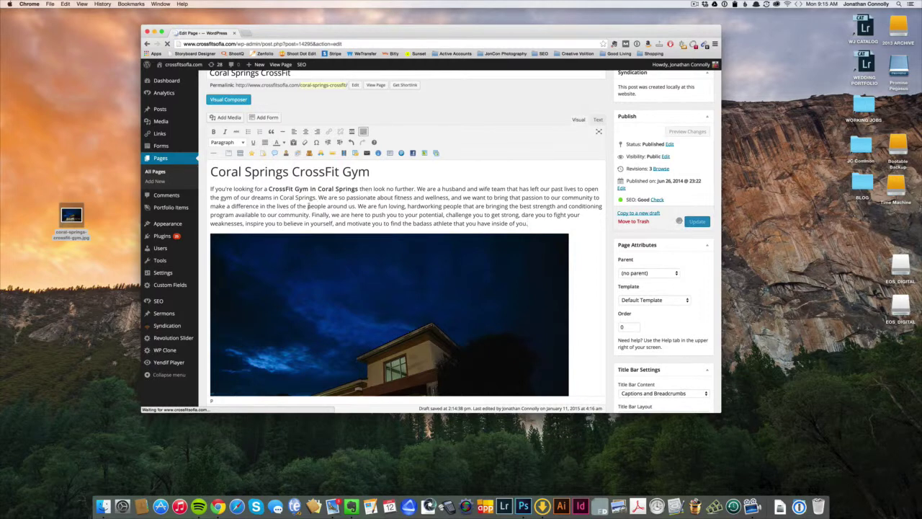
Place the cursor in the bold keyword phrase, then scroll to the lower paragraph
click(317, 189)
scroll(277, 213, up, 1)
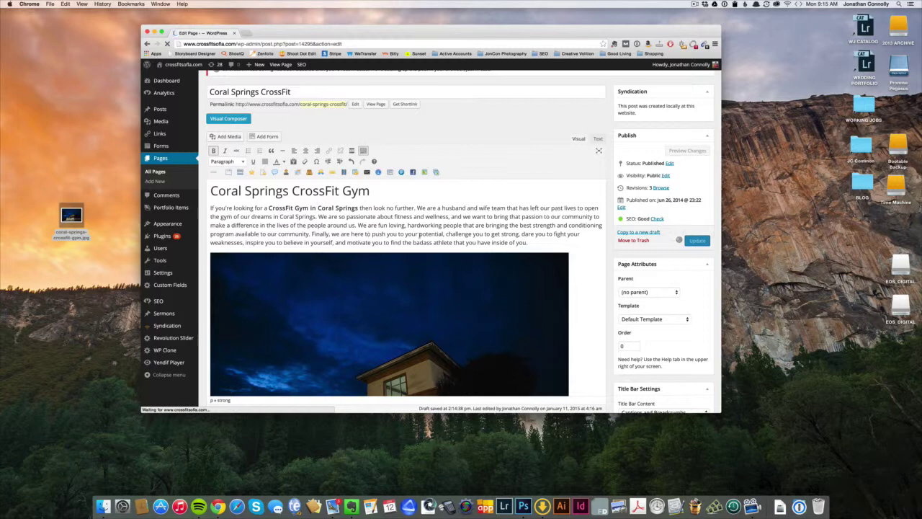
scroll(589, 230, down, 10)
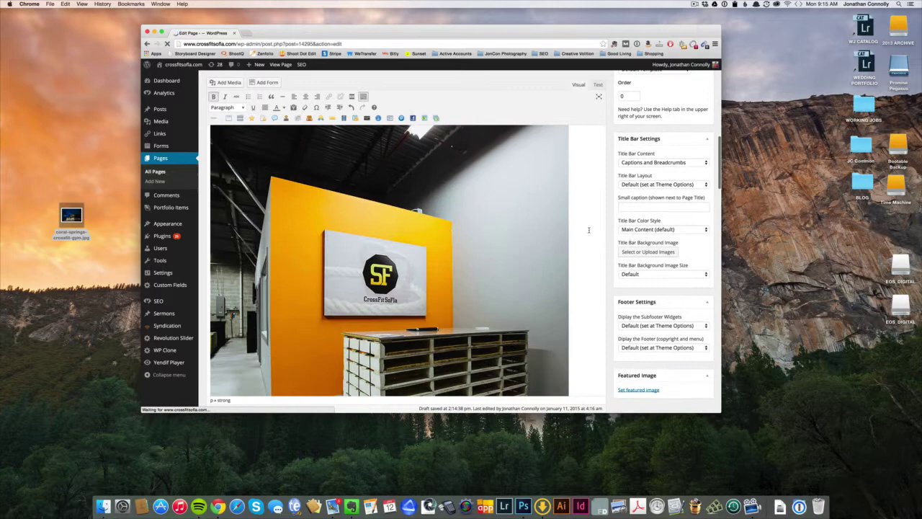
scroll(588, 230, down, 10)
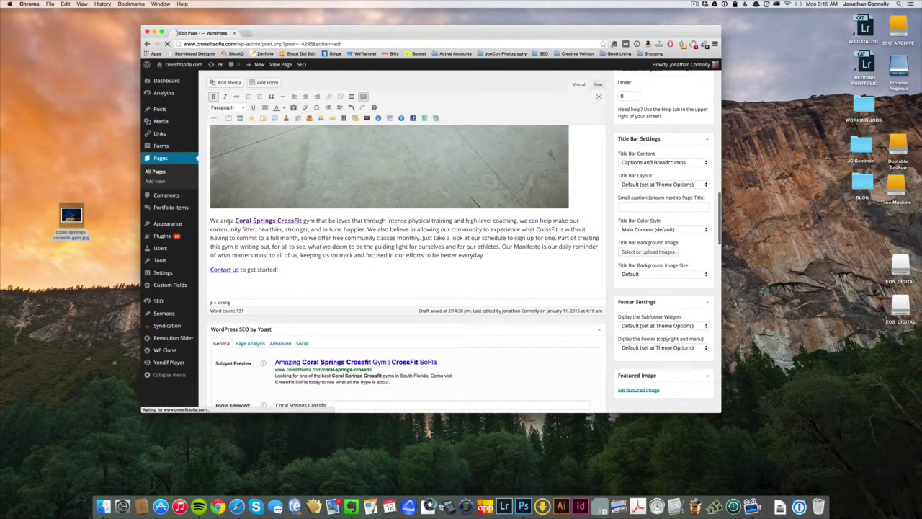
Insert 'a' after 'We are' so the paragraph reads 'We are a Coral Springs CrossFit gym'
click(231, 221)
text(a)
drag(235, 221, 303, 221)
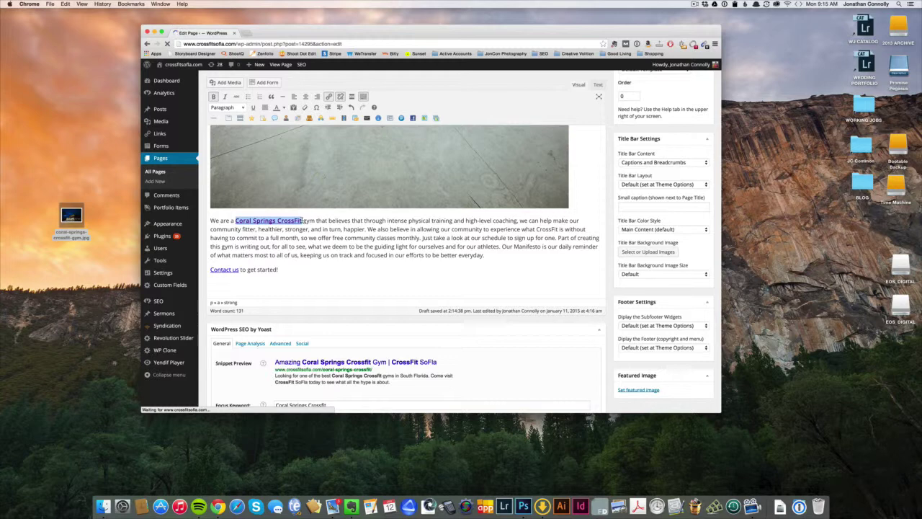
click(304, 221)
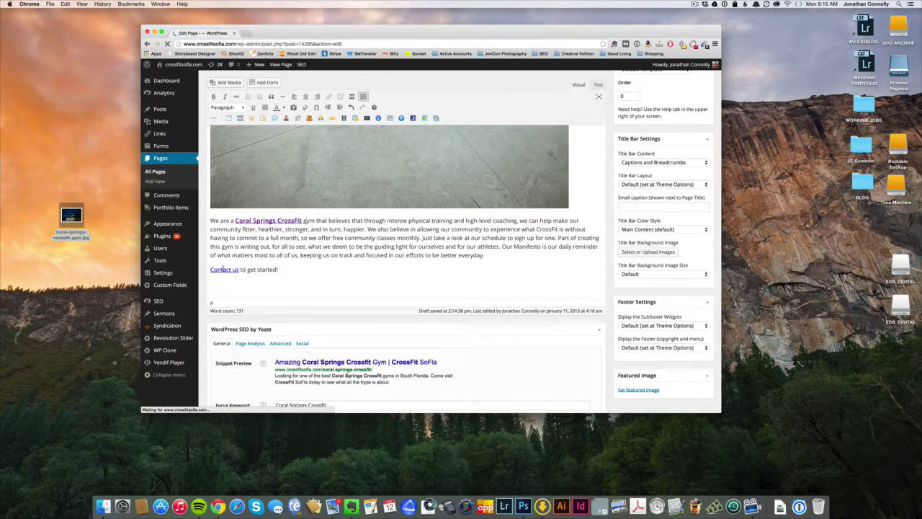
scroll(356, 257, down, 3)
scroll(356, 257, up, 10)
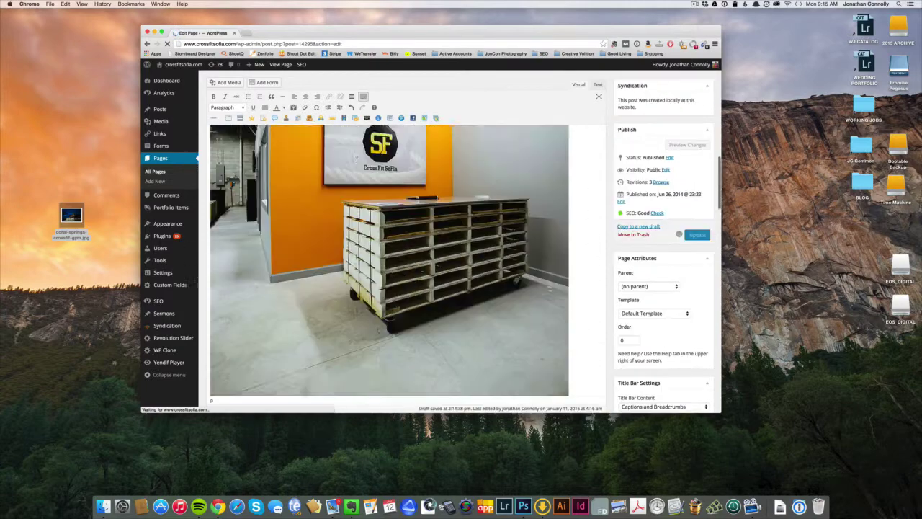
scroll(358, 257, up, 5)
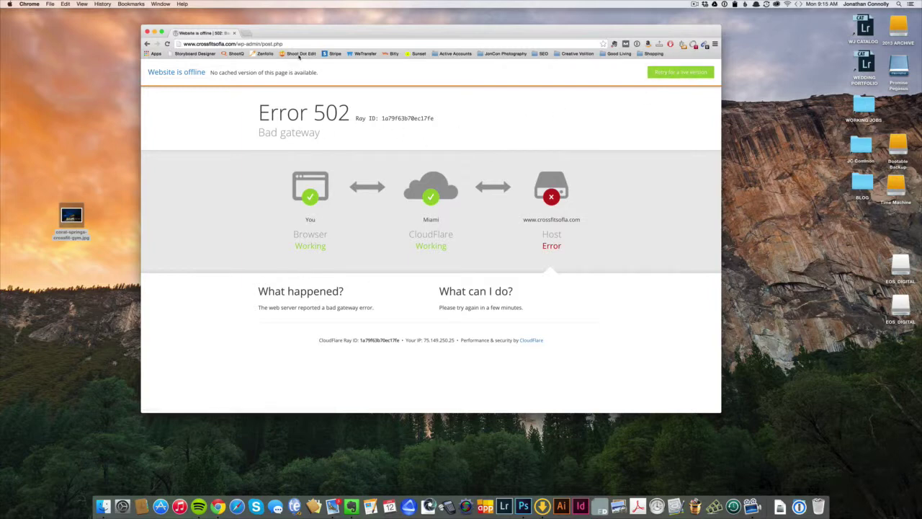
Go back from the Error 502 page to the Coral Springs CrossFit editor and raise the window
click(147, 44)
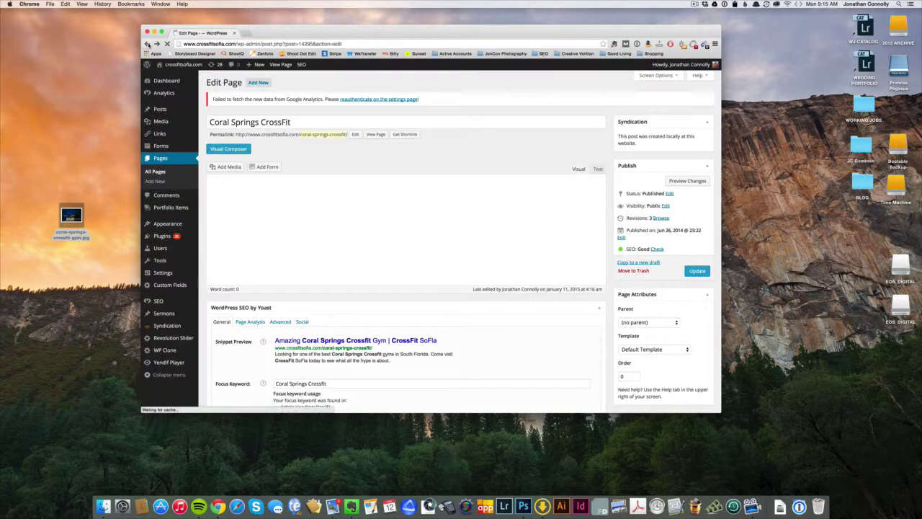
drag(388, 33, 389, 17)
In the Yoast SEO box, highlight the focus keyword 'Coral Springs Crossfit'
scroll(628, 242, down, 5)
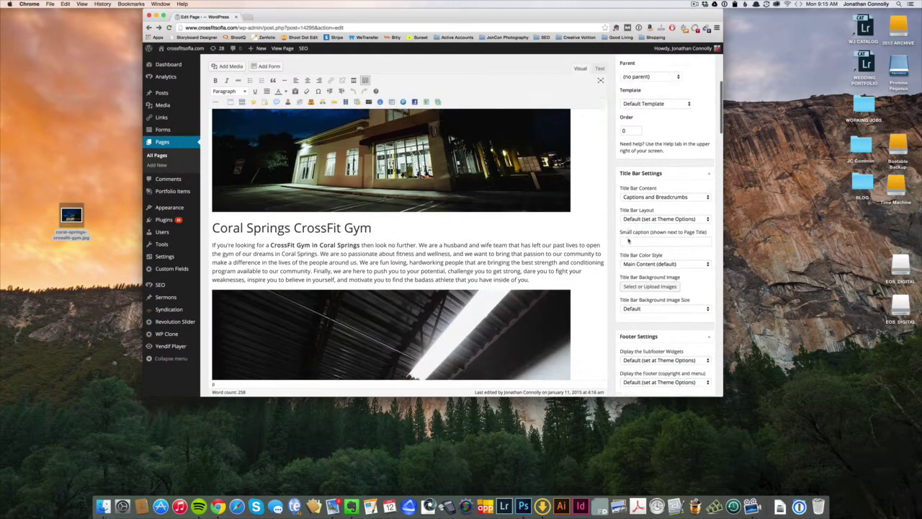
scroll(574, 257, down, 8)
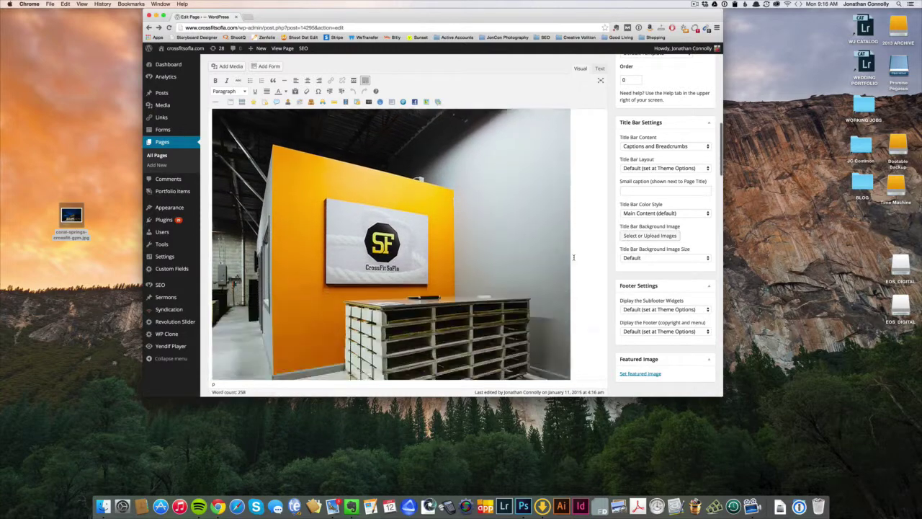
scroll(573, 257, down, 10)
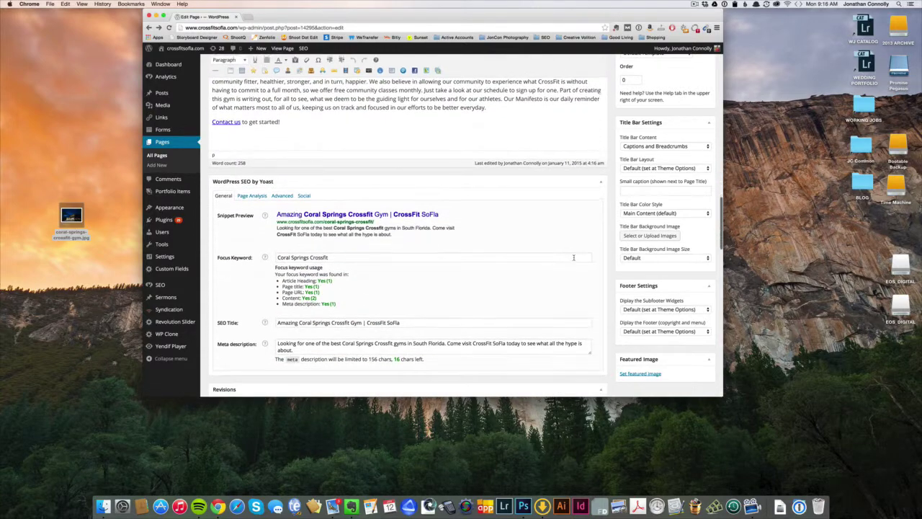
scroll(574, 257, down, 2)
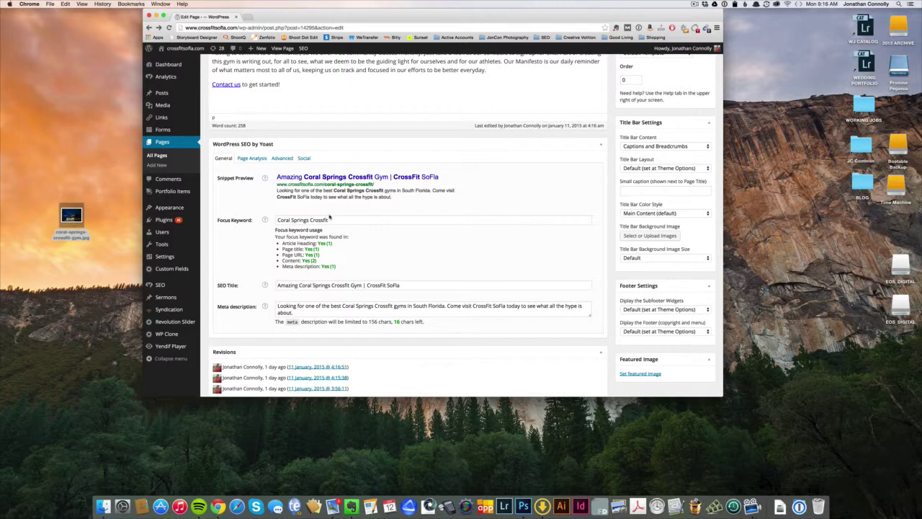
drag(330, 219, 245, 208)
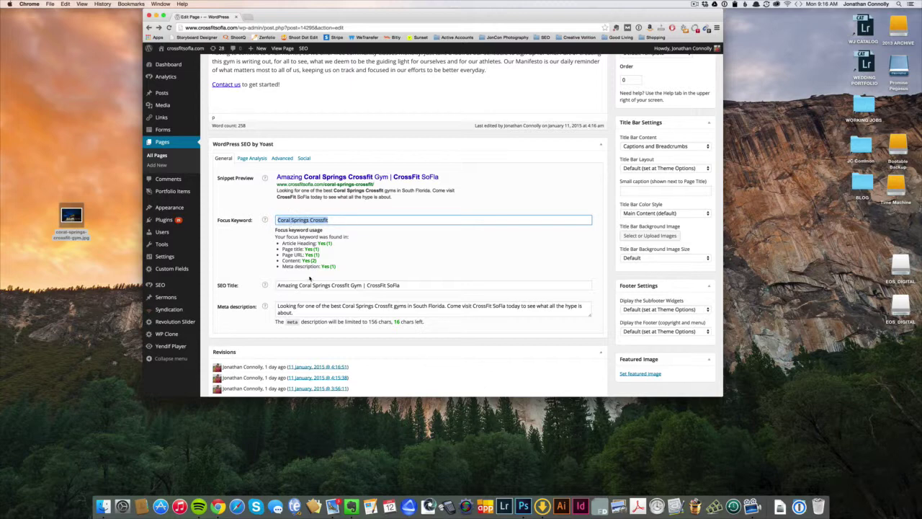
Highlight the keyword in the SEO title 'Amazing Coral Springs Crossfit Gym | CrossFit SoFla'
scroll(334, 280, down, 1)
scroll(281, 284, up, 1)
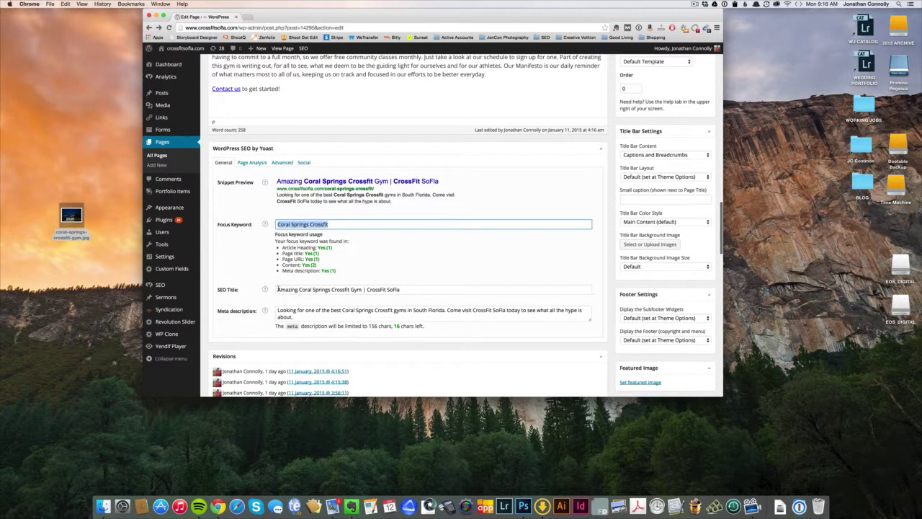
drag(277, 289, 361, 289)
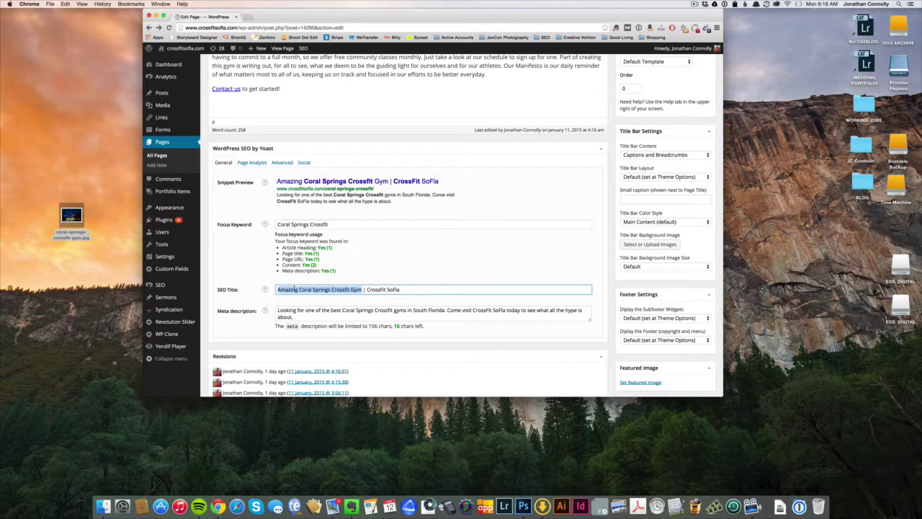
scroll(368, 288, down, 1)
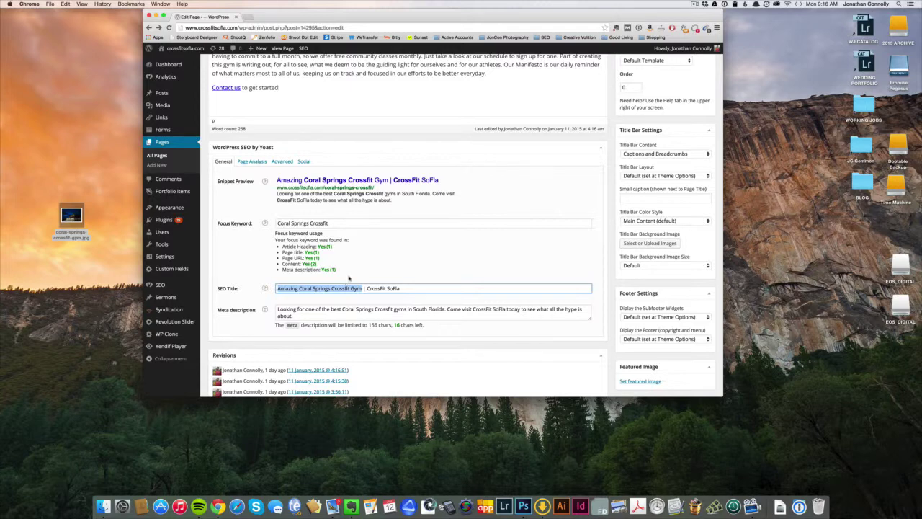
click(404, 287)
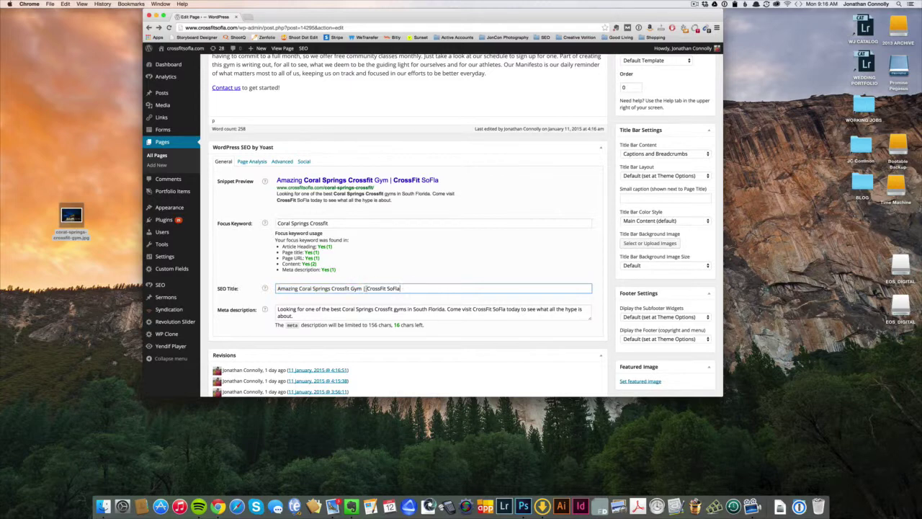
double_click(297, 289)
drag(299, 288, 353, 289)
click(320, 317)
key(super+a)
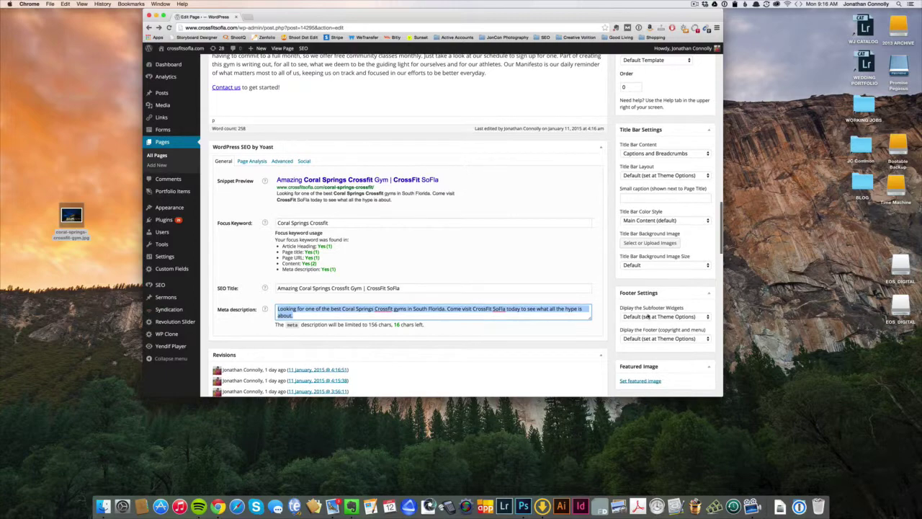
scroll(631, 330, down, 3)
scroll(472, 268, up, 15)
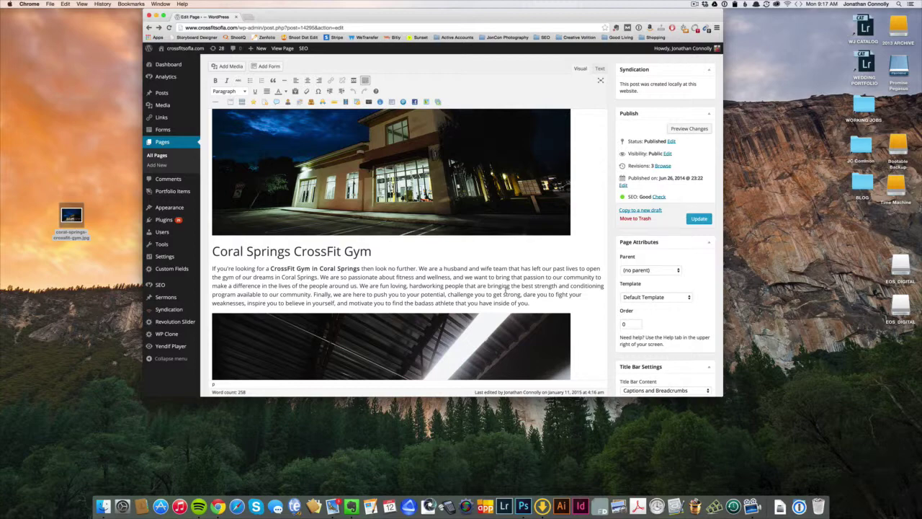
scroll(506, 291, up, 5)
scroll(507, 291, down, 7)
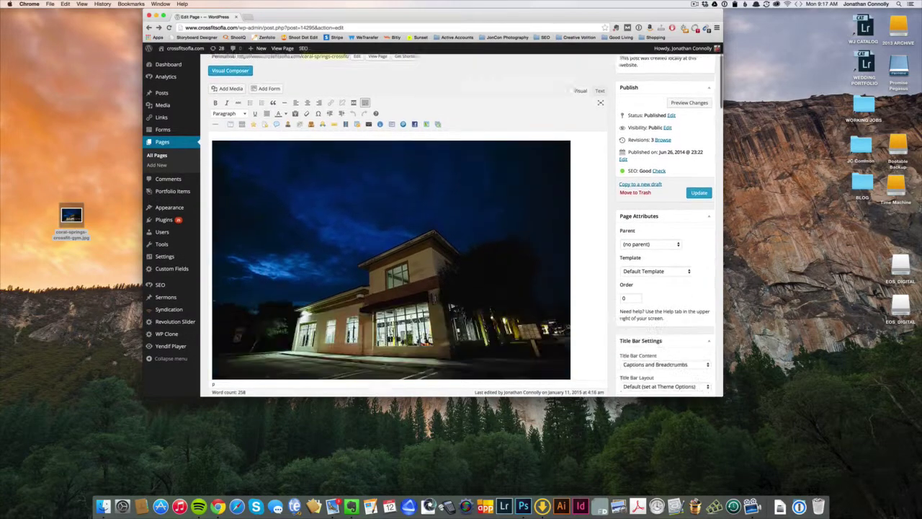
scroll(463, 225, down, 2)
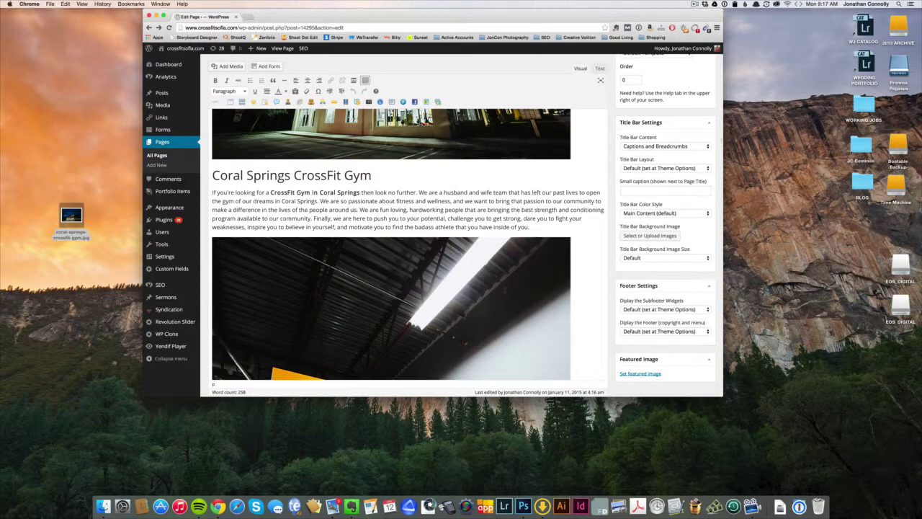
scroll(681, 213, up, 5)
scroll(680, 213, up, 8)
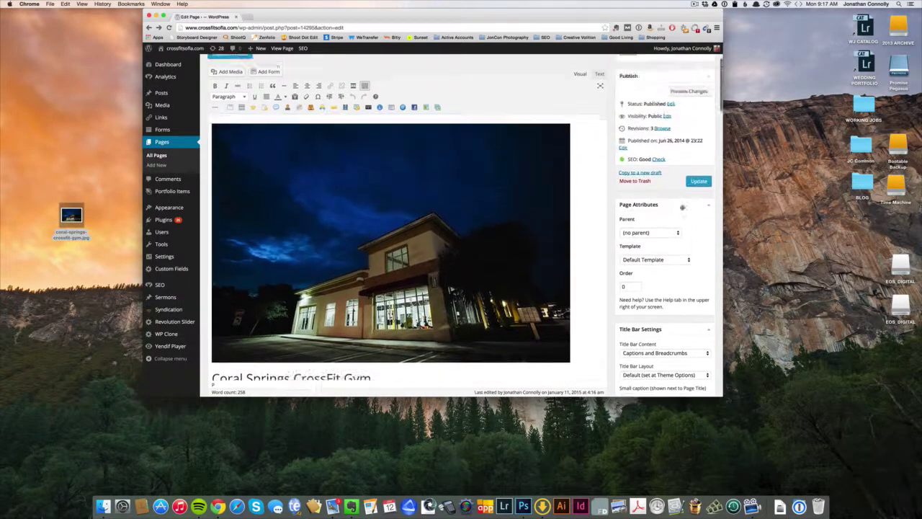